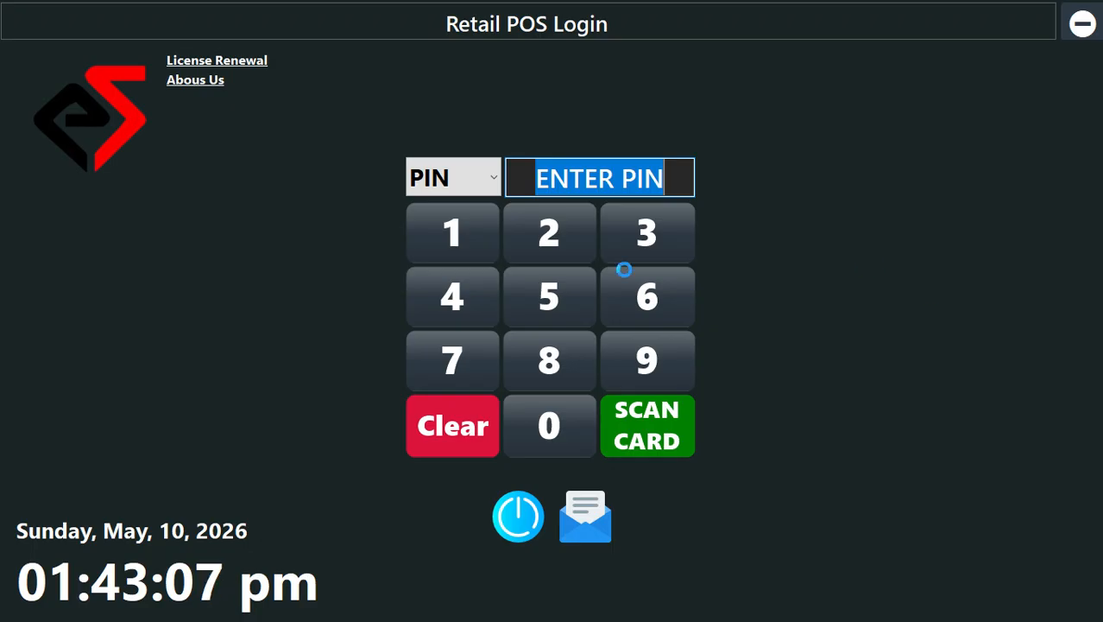
Step: Log in to the retail POS by entering the login PIN
{"action": "left_click", "coordinate": [437, 239]}
{"action": "left_click", "coordinate": [536, 235]}
{"action": "left_click", "coordinate": [635, 233]}
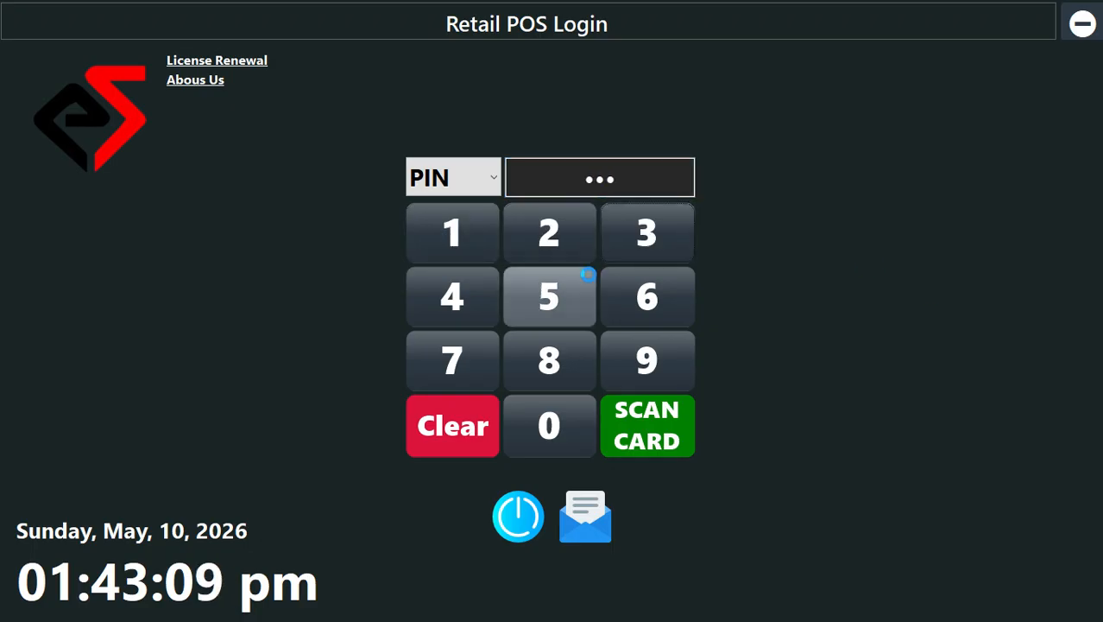
{"action": "left_click", "coordinate": [448, 302]}
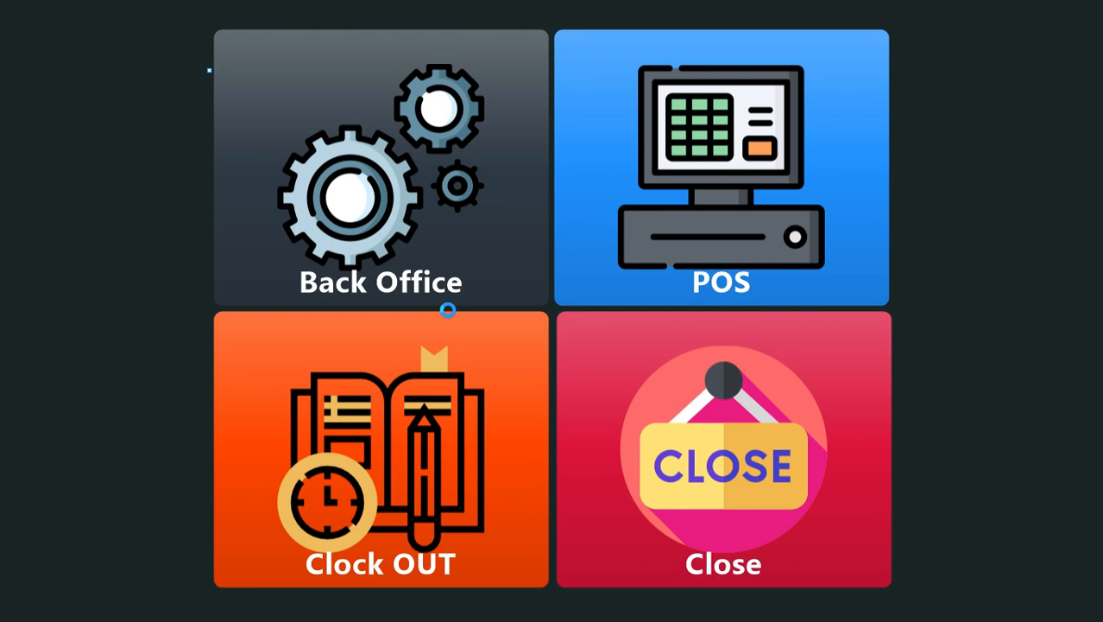
Step: Open the Back Office company information form and enter Gadoon Mart as the company name
{"action": "left_click", "coordinate": [438, 244]}
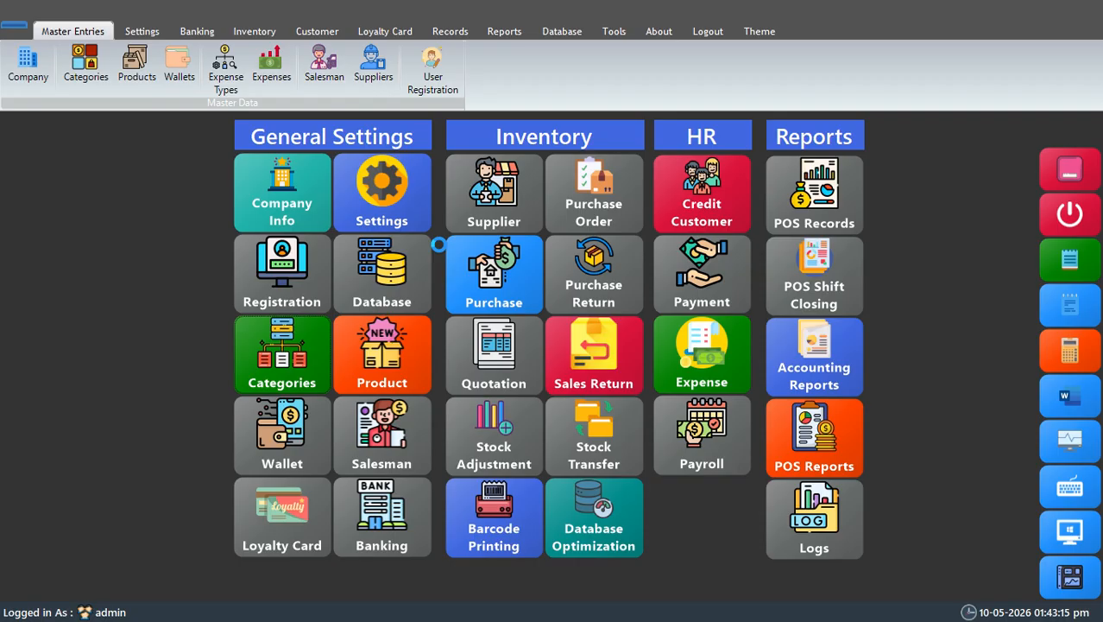
{"action": "left_click", "coordinate": [307, 199]}
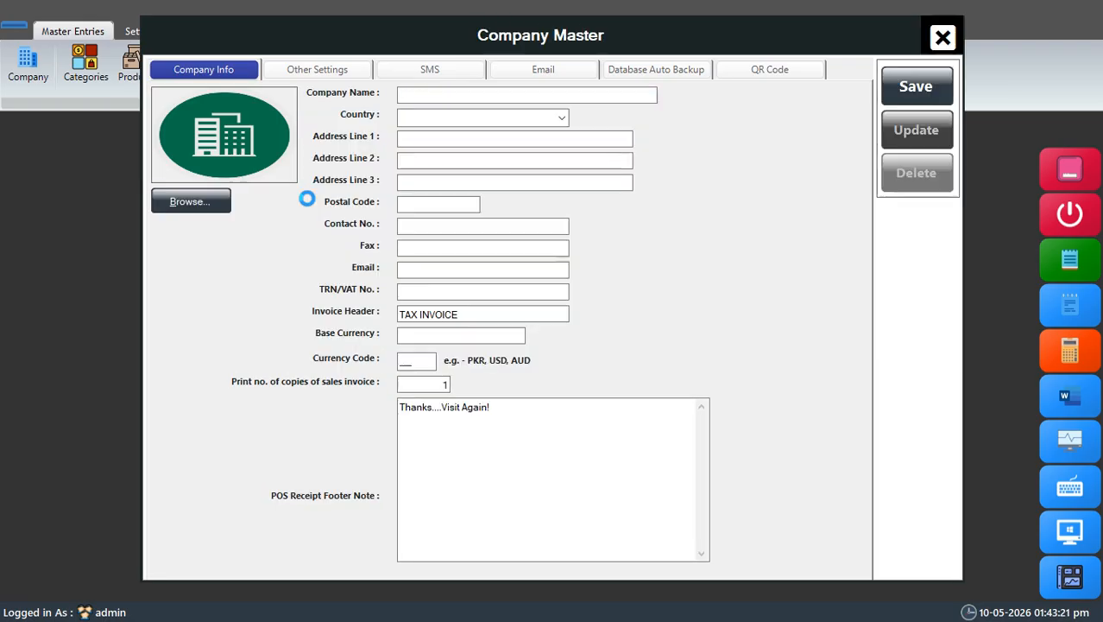
{"action": "left_click", "coordinate": [532, 94]}
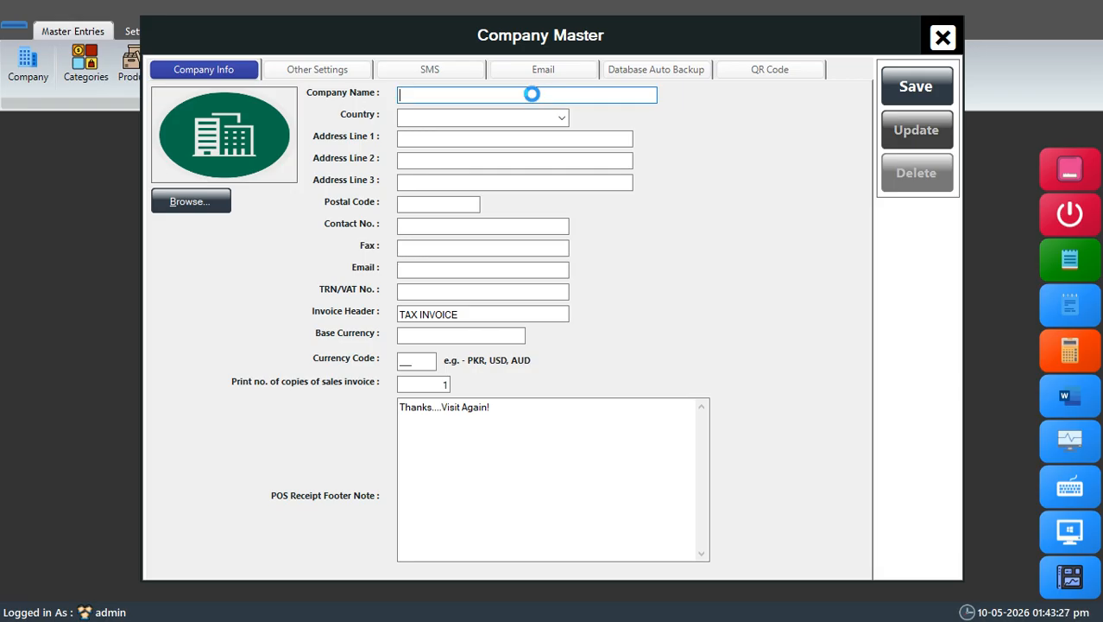
{"action": "type", "text": "G"}
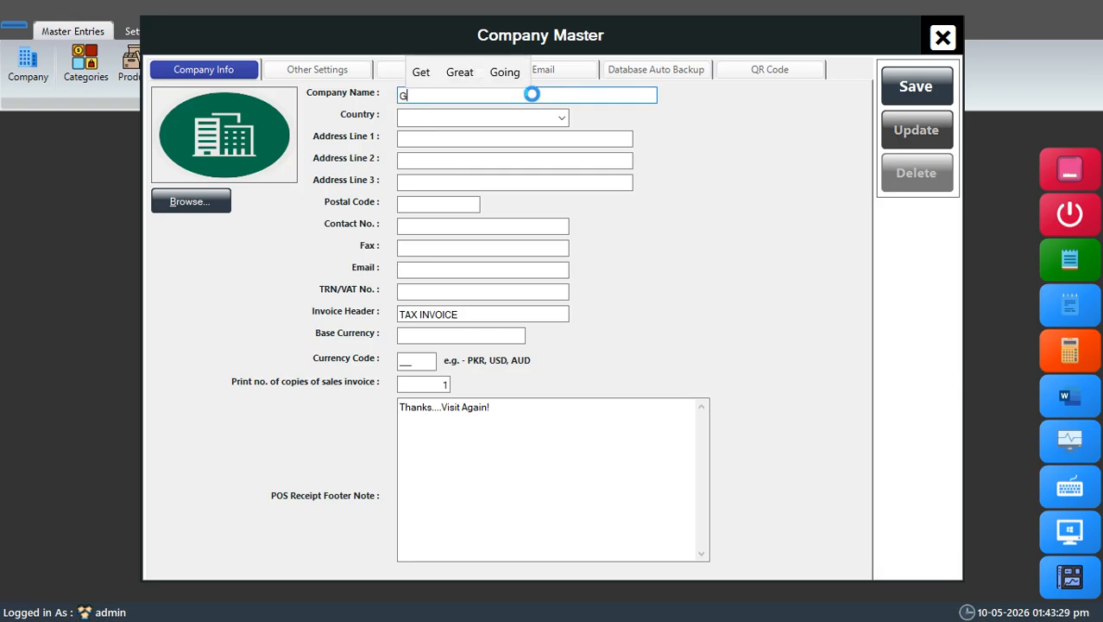
{"action": "type", "text": "adoom"}
{"action": "key", "text": "BackSpace"}
{"action": "type", "text": "n Mart"}
{"action": "key", "text": "Tab"}
Step: Set the company's country to Pakistan
{"action": "type", "text": "pa"}
{"action": "key", "text": "BackSpace"}
{"action": "key", "text": "BackSpace"}
{"action": "type", "text": "P"}
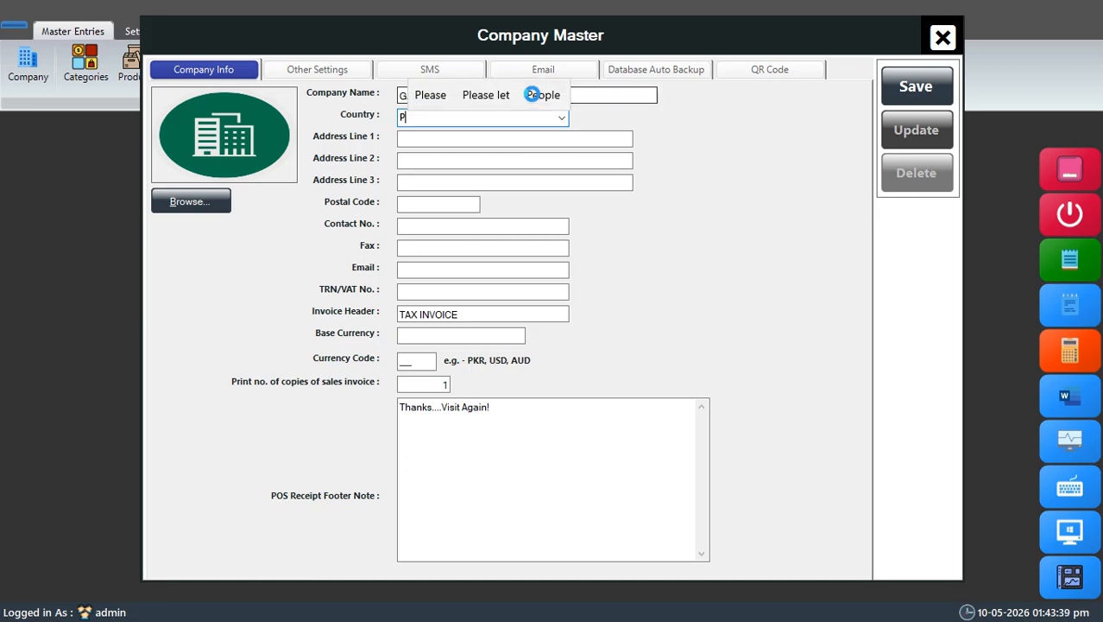
{"action": "type", "text": "akistan"}
{"action": "key", "text": "Tab"}
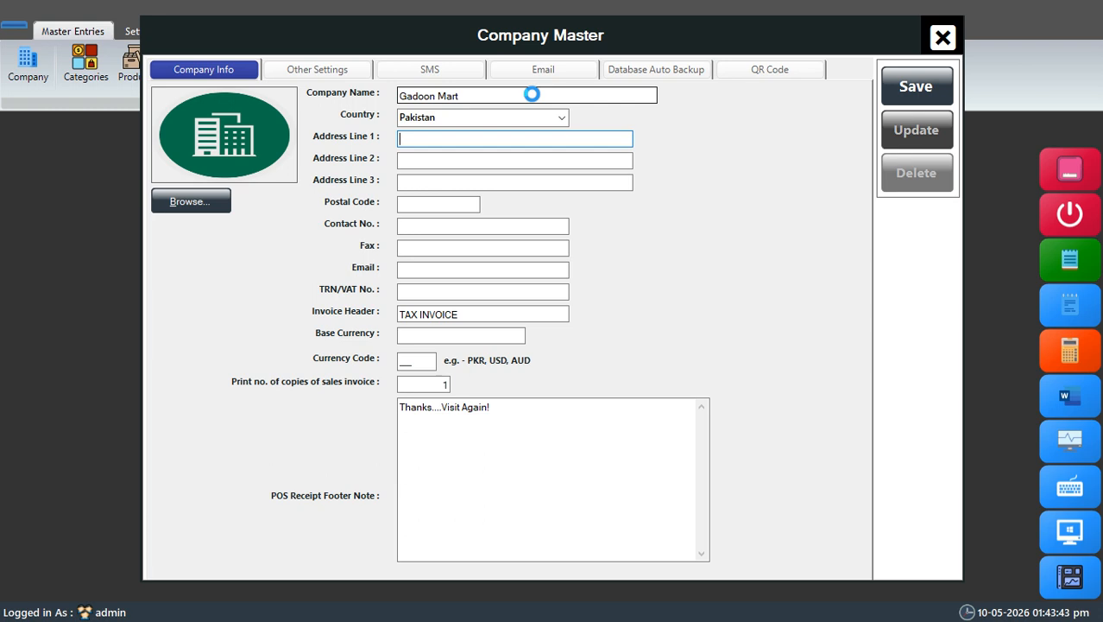
{"action": "type", "text": "Gad"}
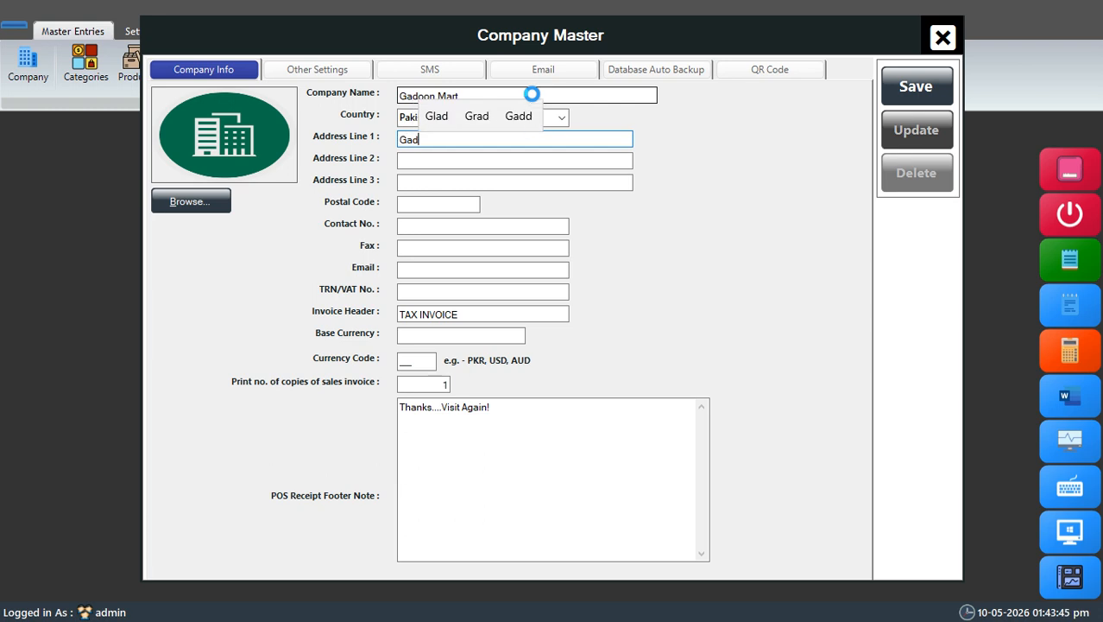
{"action": "type", "text": "oon"}
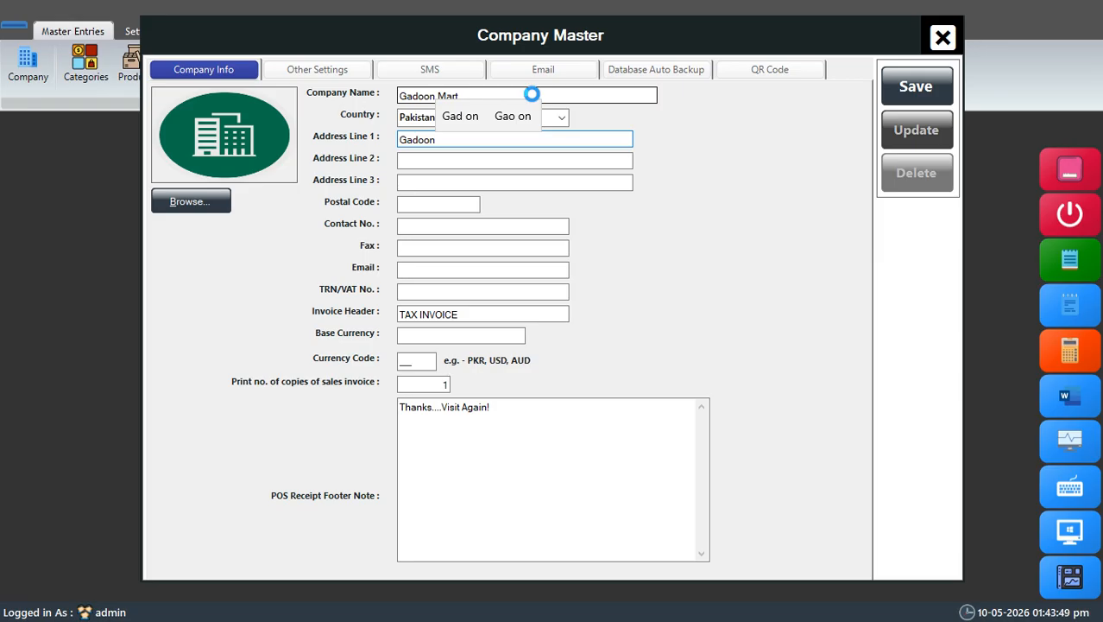
{"action": "key", "text": "BackSpace"}
{"action": "key", "text": "BackSpace"}
{"action": "key", "text": "BackSpace"}
{"action": "key", "text": "BackSpace"}
{"action": "key", "text": "BackSpace"}
{"action": "key", "text": "BackSpace"}
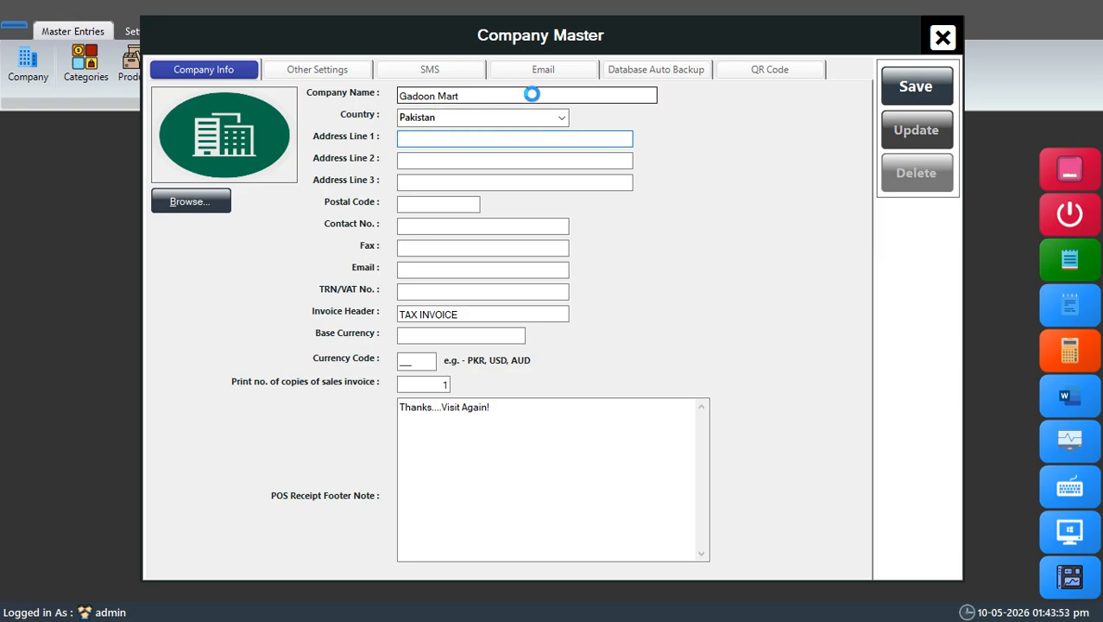
Step: Enter the company's local area address in Address Line 1
{"action": "type", "text": "I"}
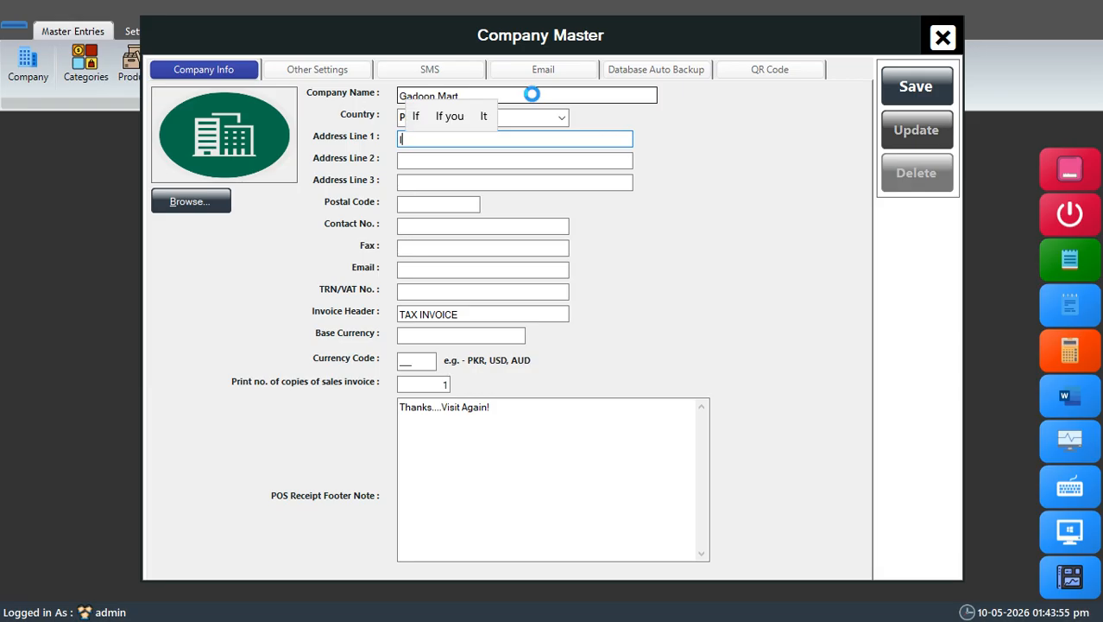
{"action": "type", "text": "/8"}
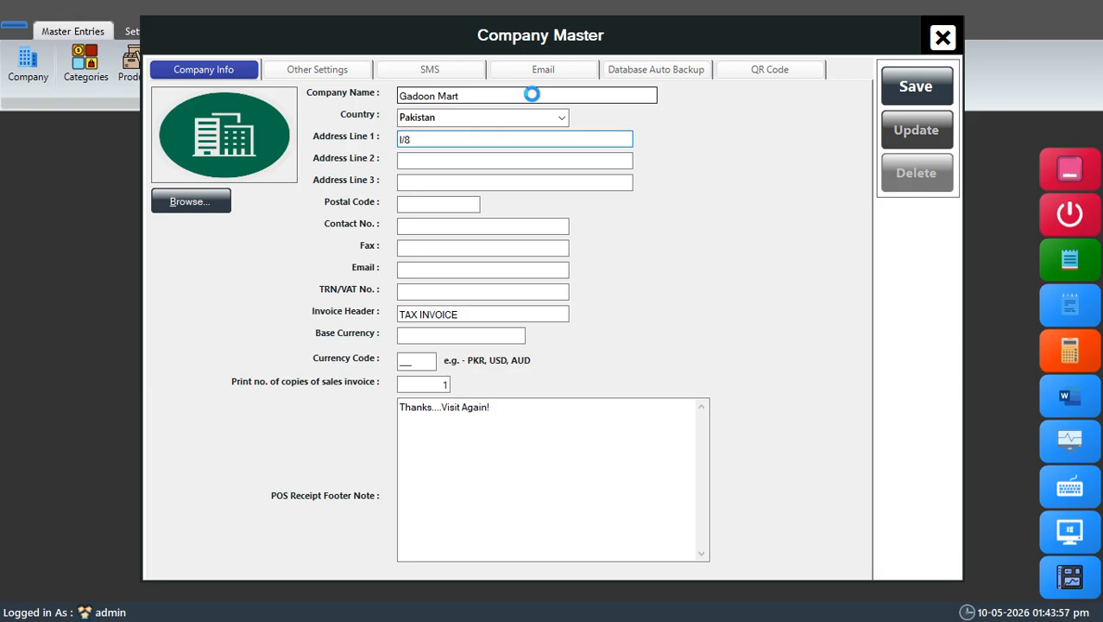
{"action": "key", "text": "BackSpace"}
{"action": "key", "text": "BackSpace"}
{"action": "type", "text": "8/4"}
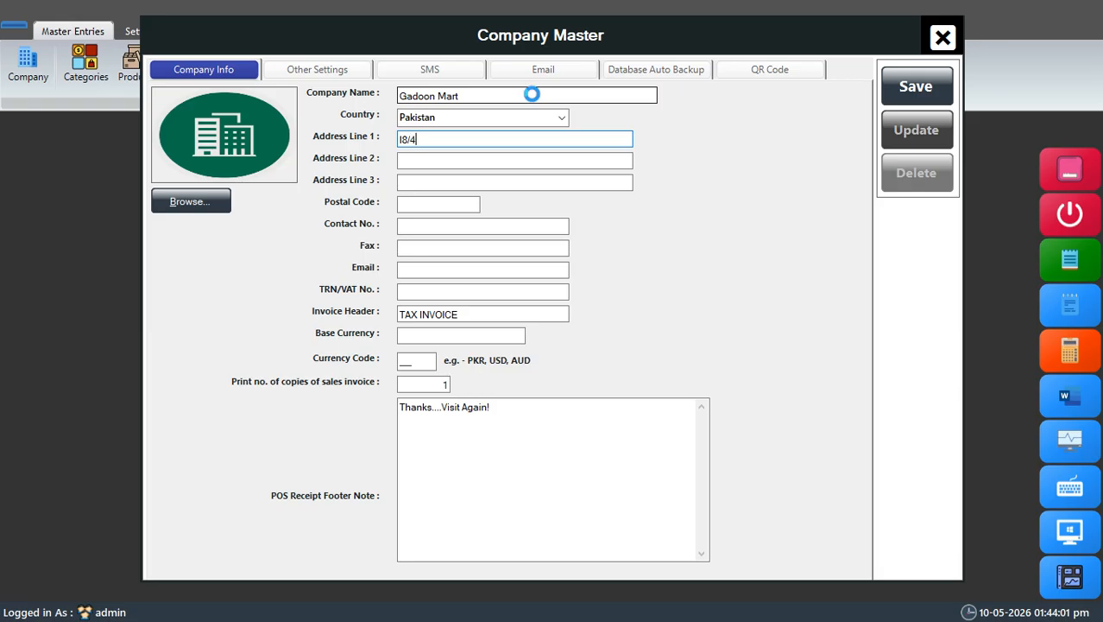
{"action": "type", "text": " Ma"}
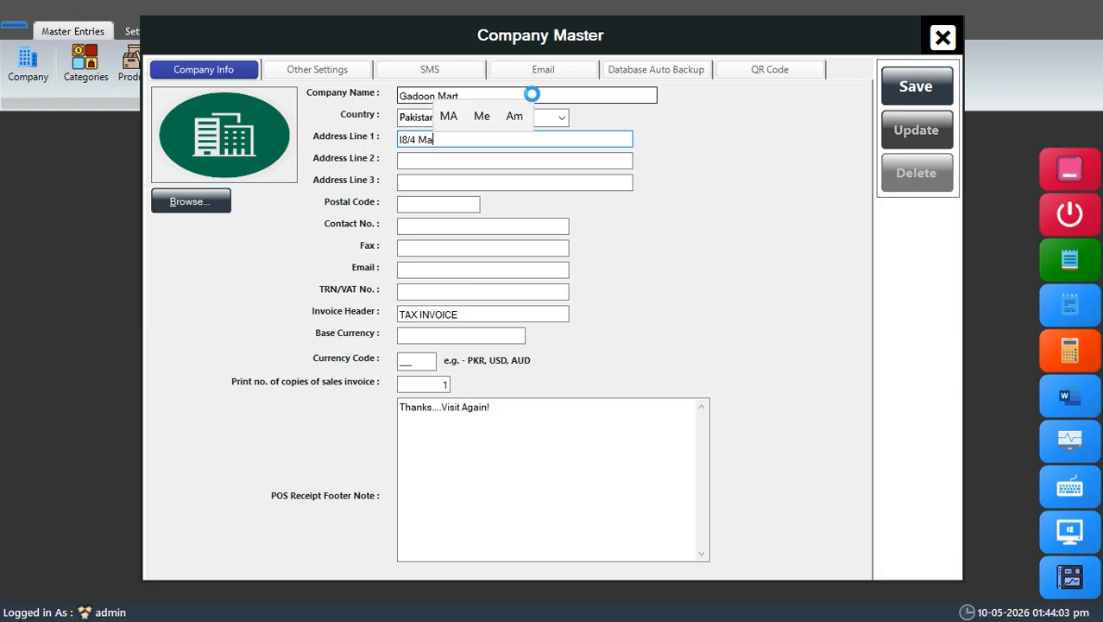
{"action": "type", "text": "rkaz"}
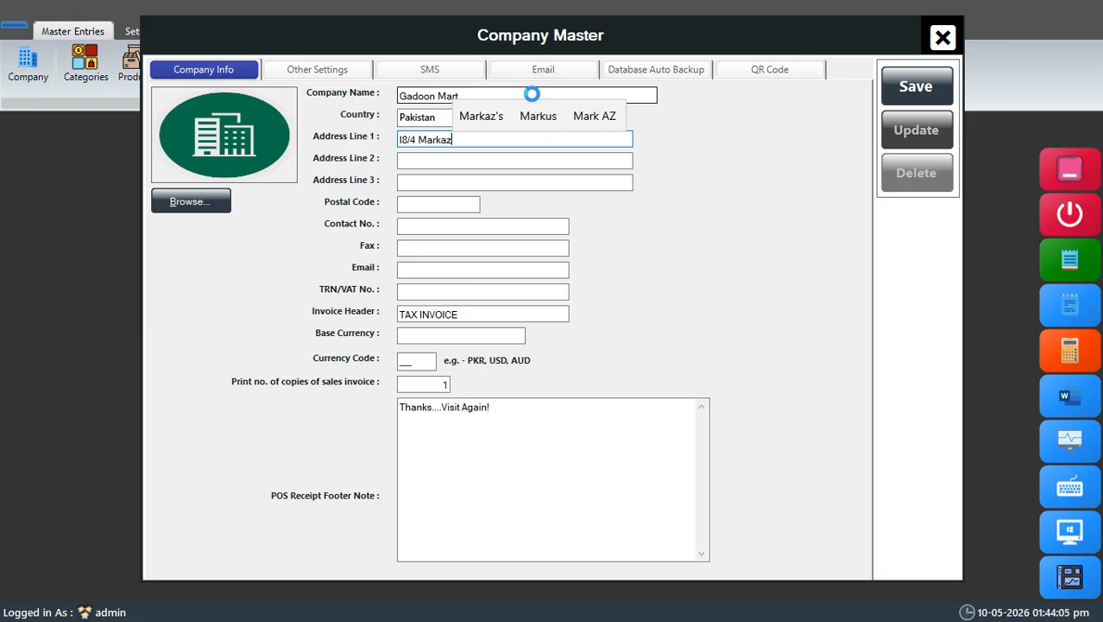
{"action": "key", "text": "Tab"}
Step: Enter the company's city in Address Line 2 and a single period in Address Line 3
{"action": "type", "text": "Isl"}
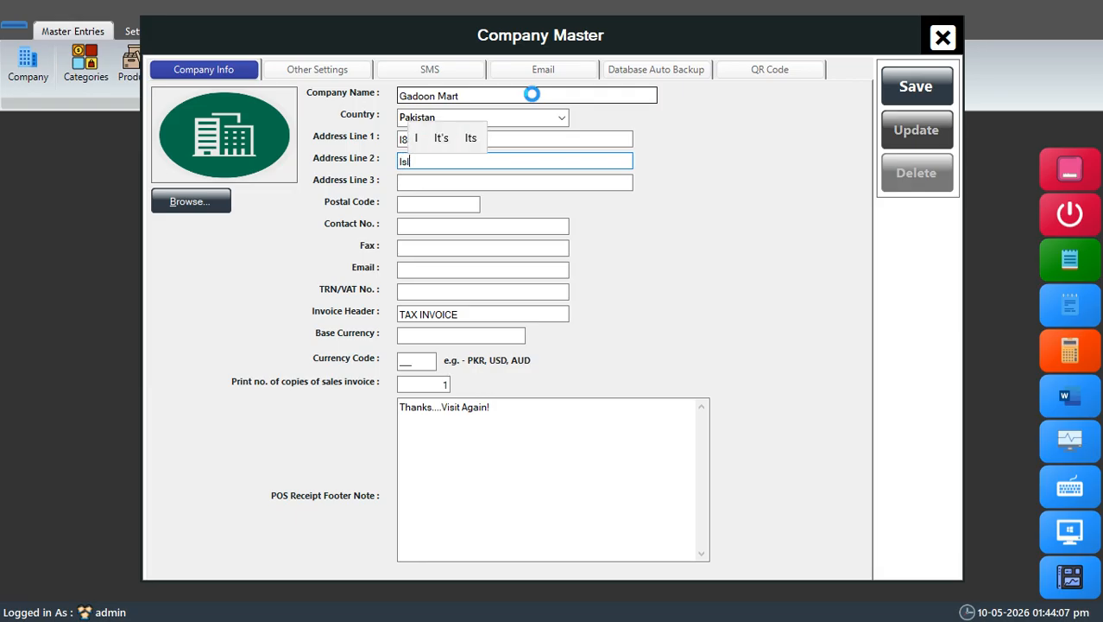
{"action": "type", "text": "amabad"}
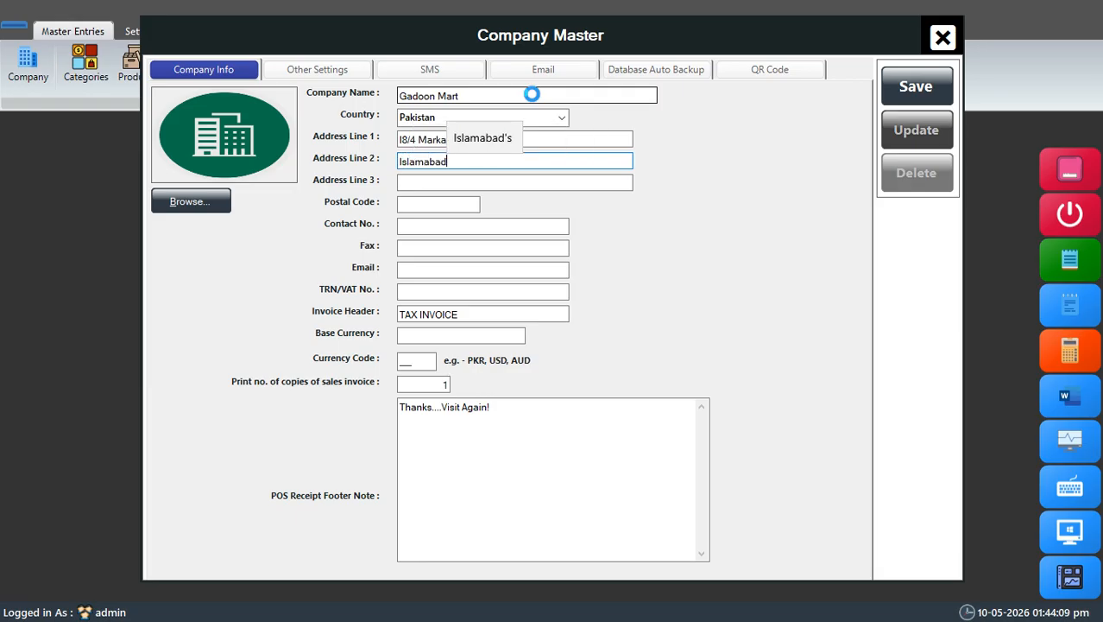
{"action": "left_click", "coordinate": [493, 182]}
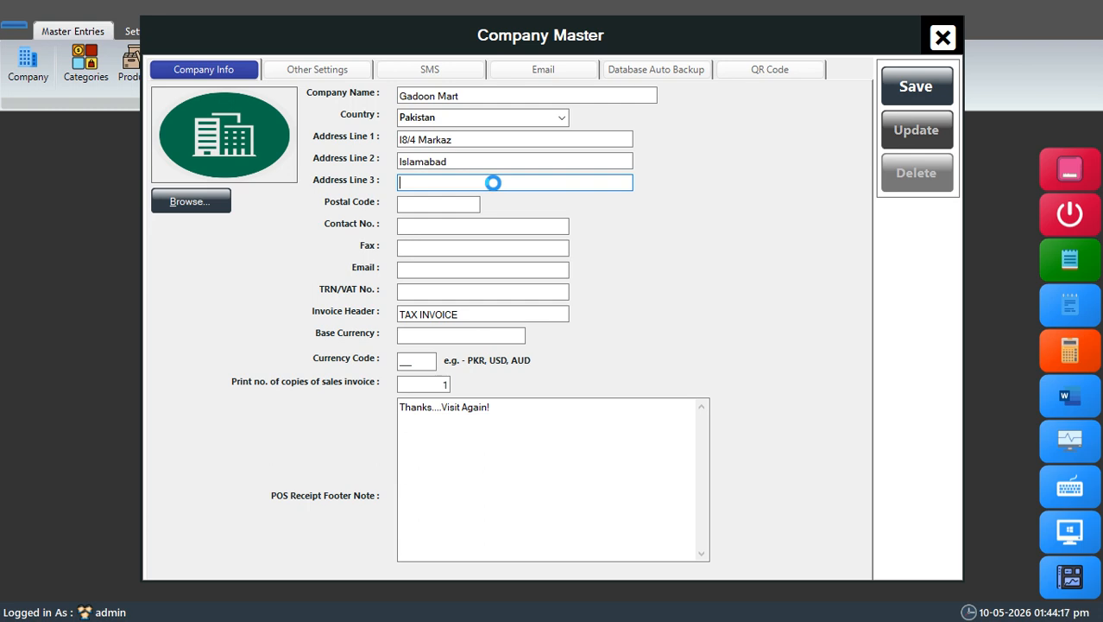
Step: Fill in the company's postal code and contact number
{"action": "left_click", "coordinate": [458, 205]}
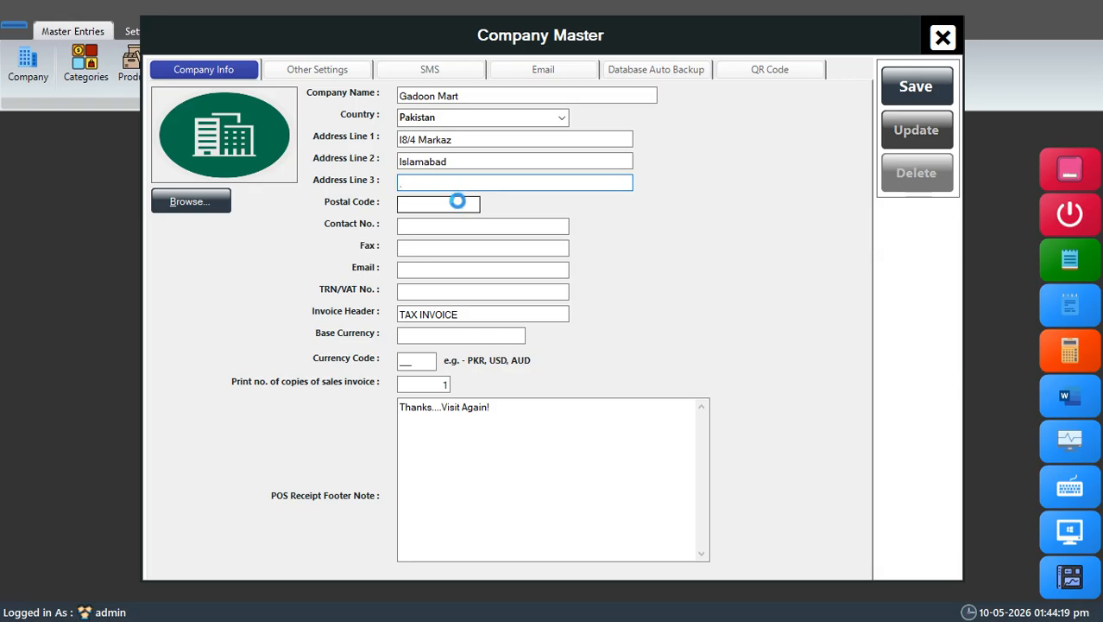
{"action": "type", "text": "462"}
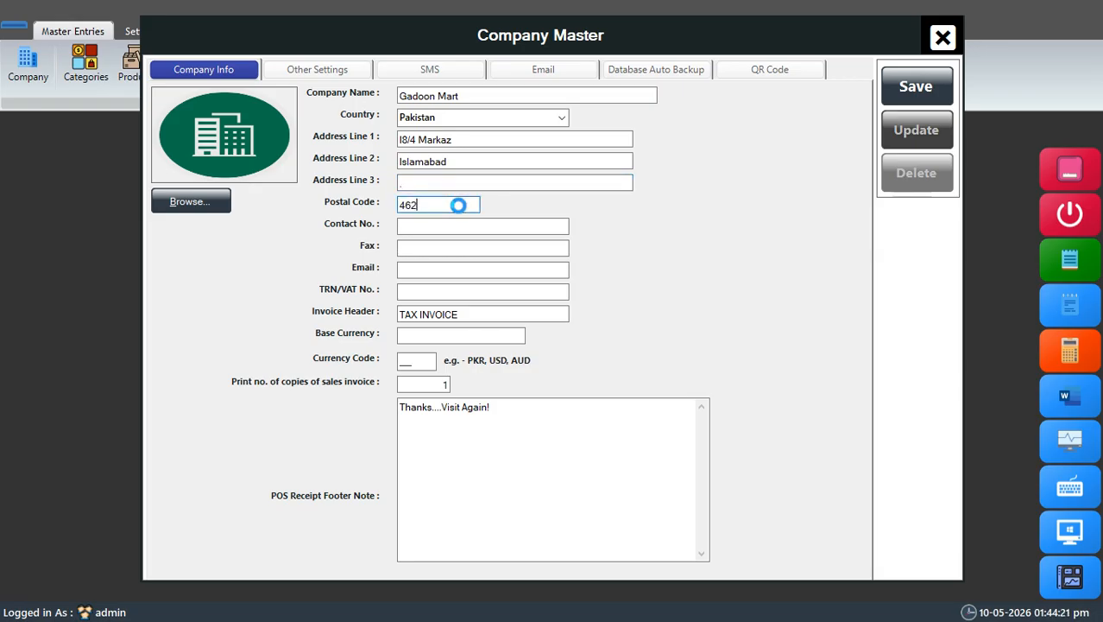
{"action": "key", "text": "BackSpace"}
{"action": "type", "text": "000"}
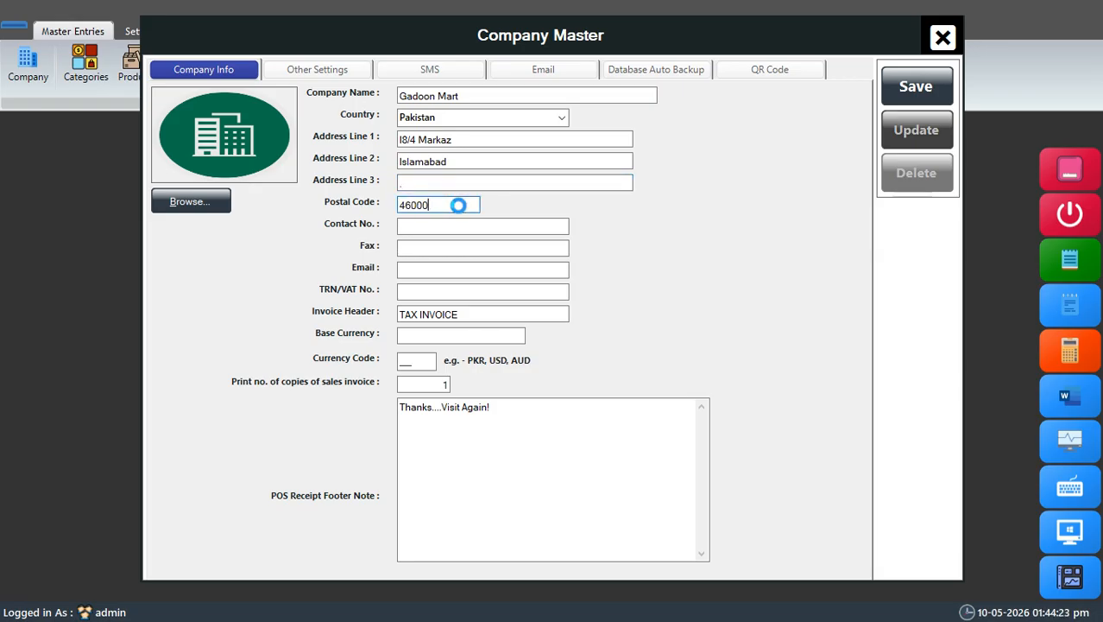
{"action": "left_click", "coordinate": [482, 228]}
{"action": "type", "text": "01"}
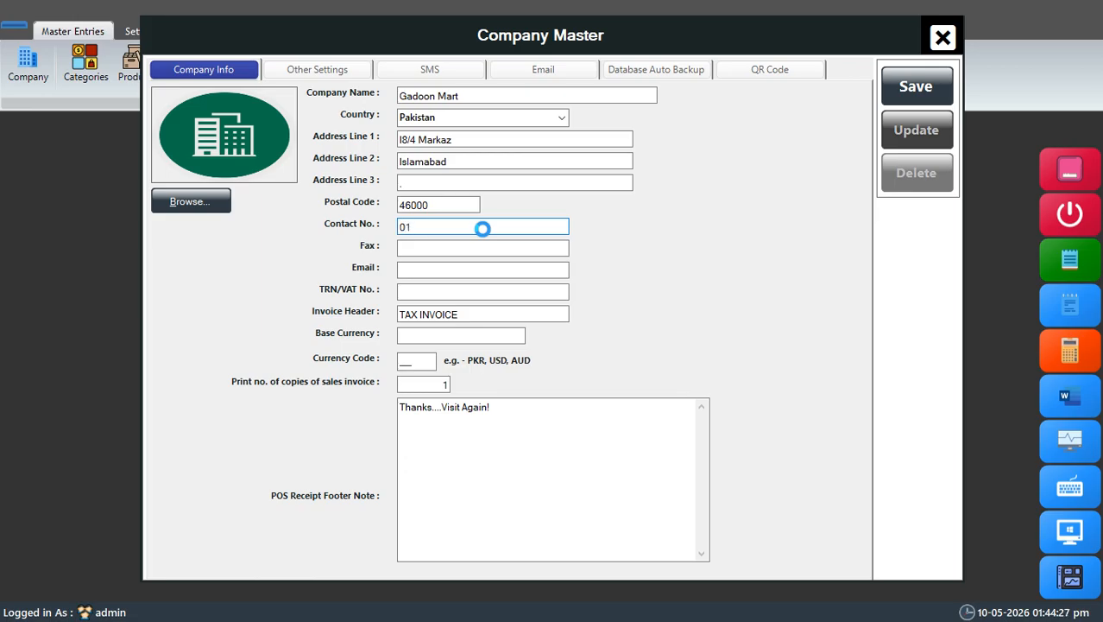
{"action": "type", "text": "23456789"}
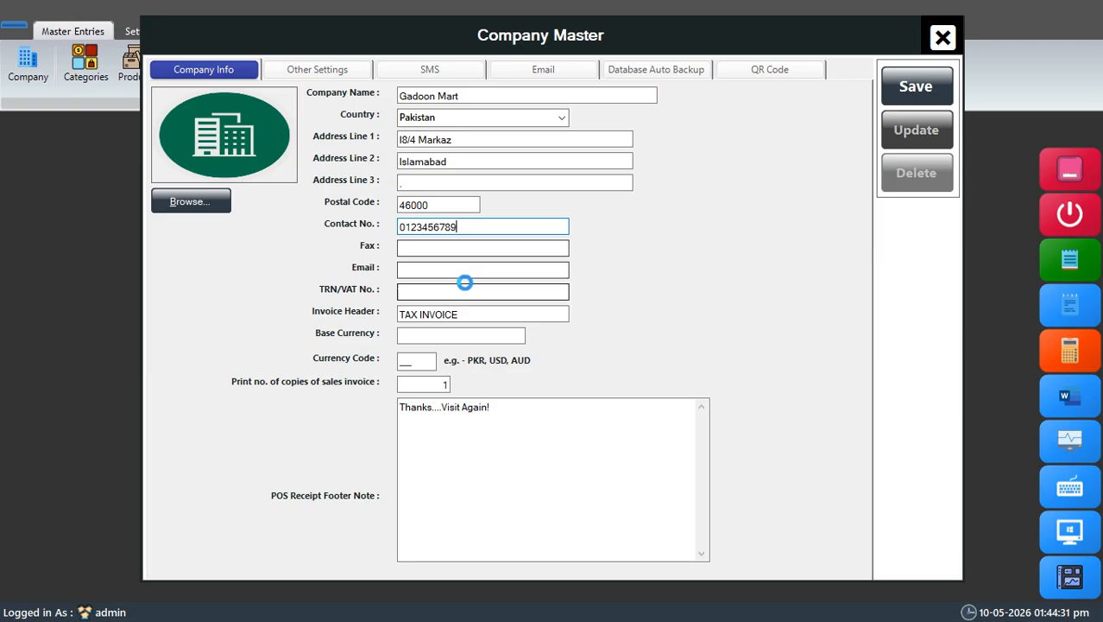
Step: Fill in the company's e-mail address
{"action": "left_click", "coordinate": [473, 270]}
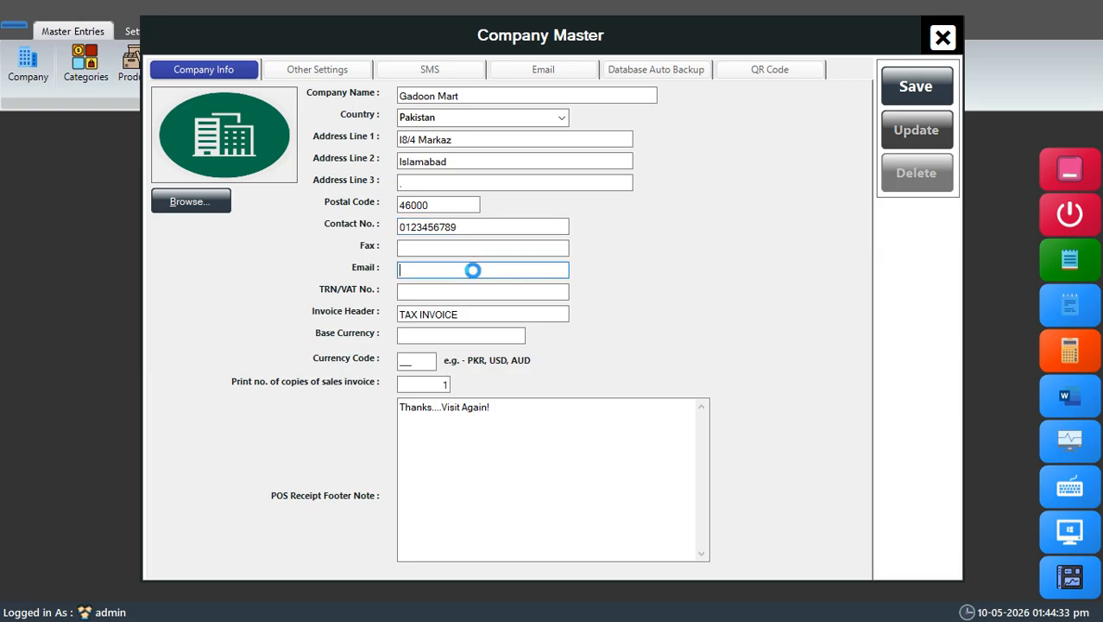
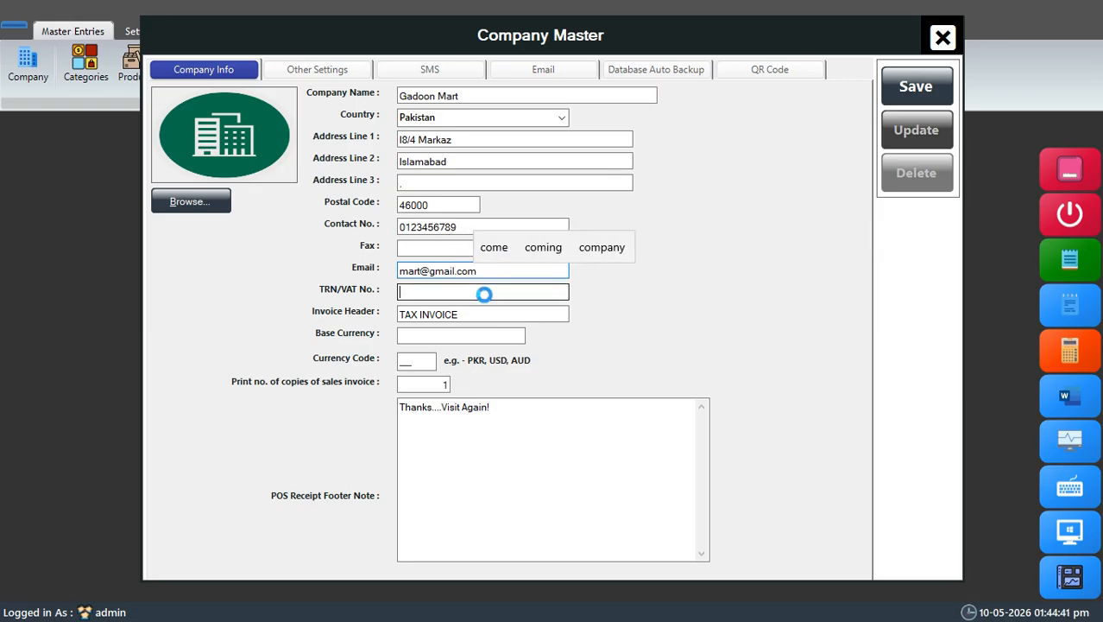
Step: Leave the TRN/VAT number empty and set the base currency to Pakistani Rupees with currency code PKR
{"action": "left_click", "coordinate": [474, 297]}
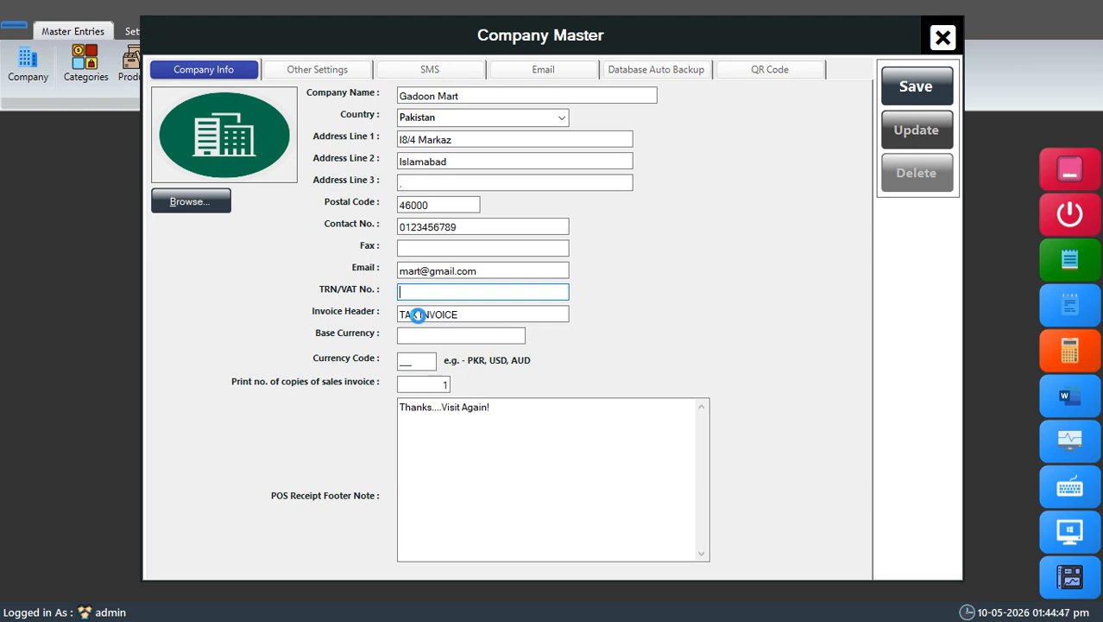
{"action": "left_click", "coordinate": [428, 336]}
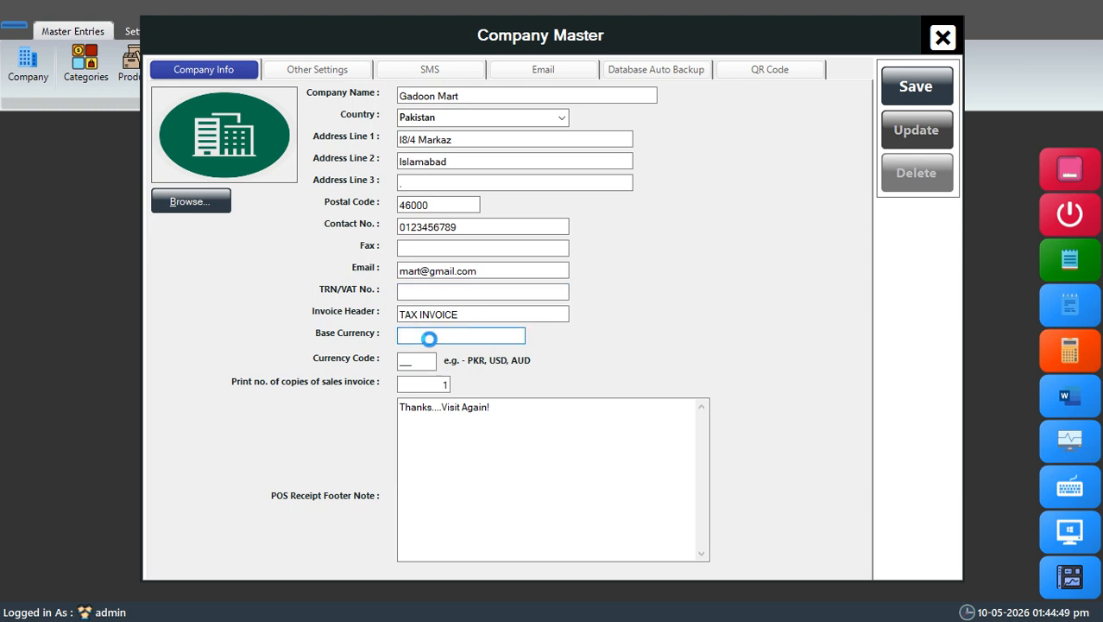
{"action": "type", "text": "Pakistani"}
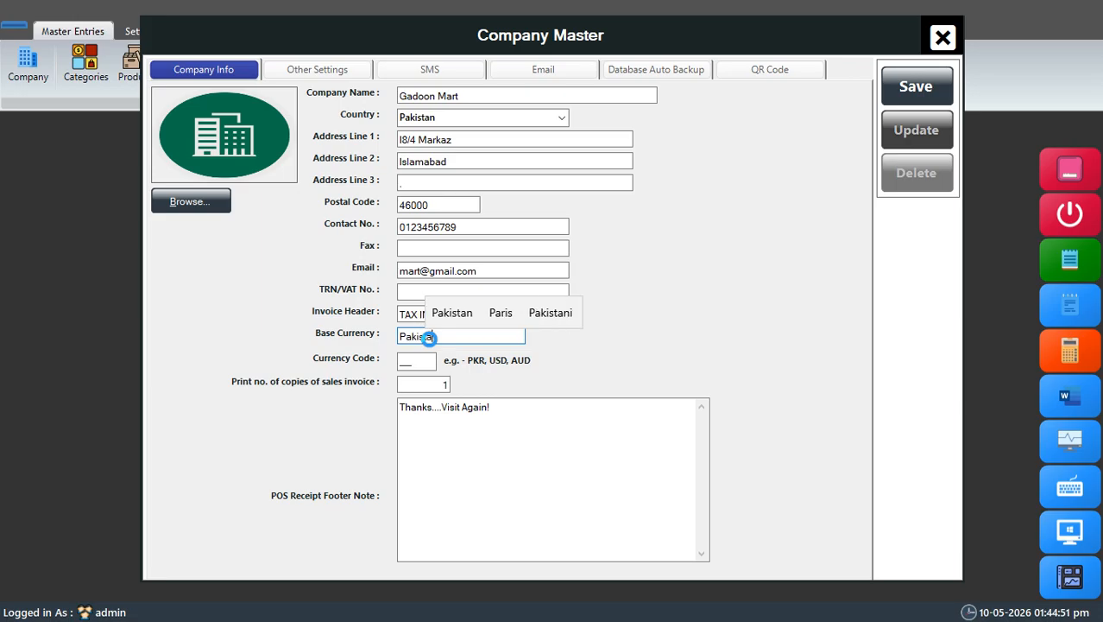
{"action": "type", "text": " Ru"}
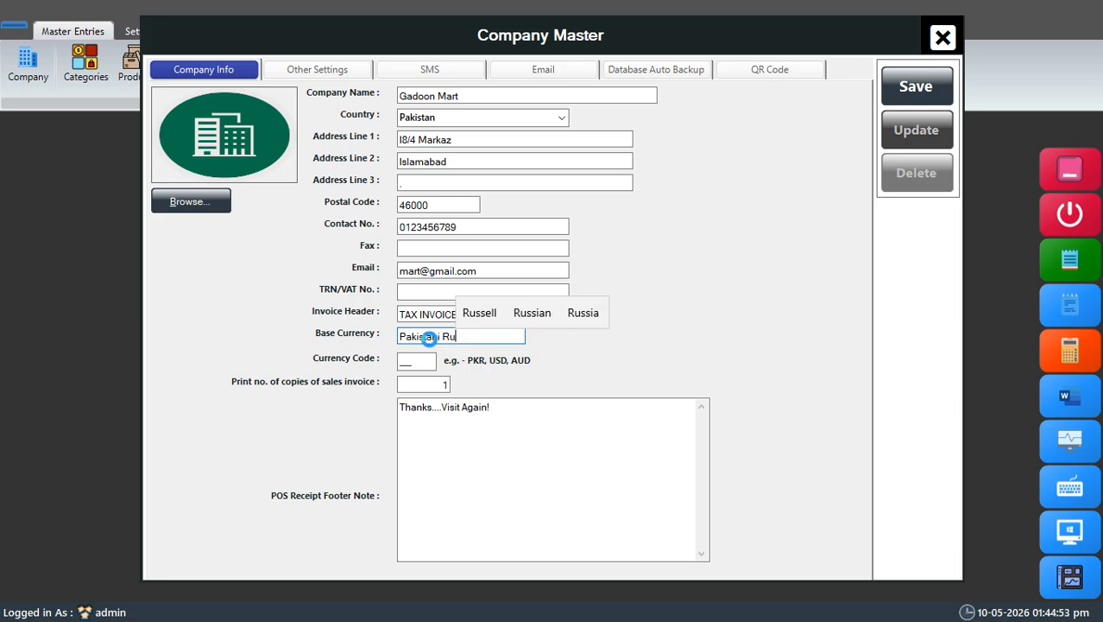
{"action": "type", "text": "pees"}
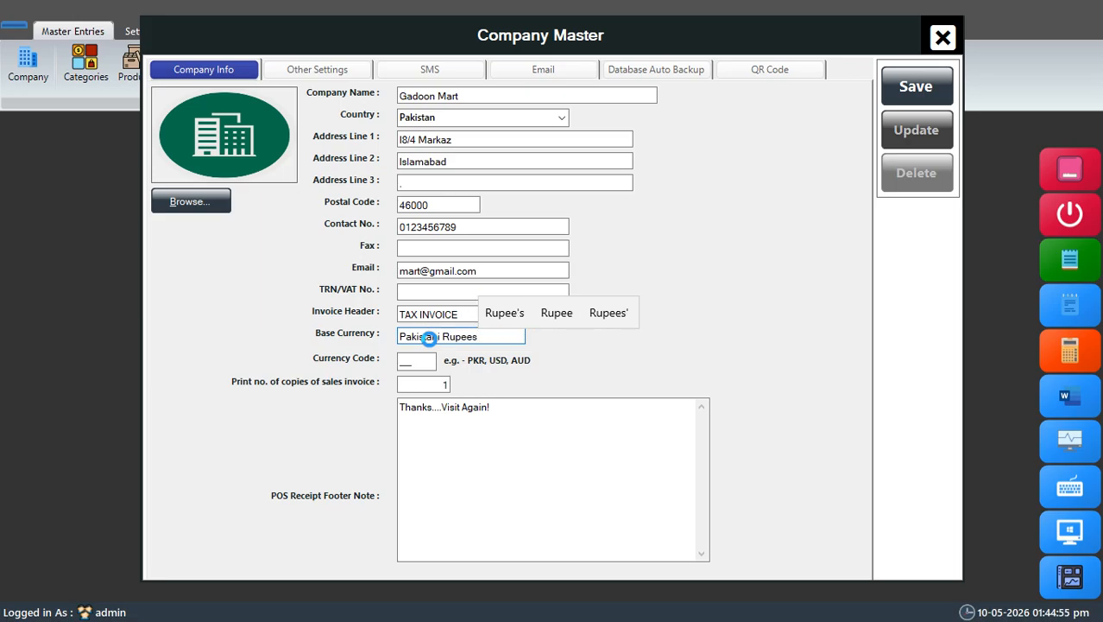
{"action": "left_click", "coordinate": [422, 362]}
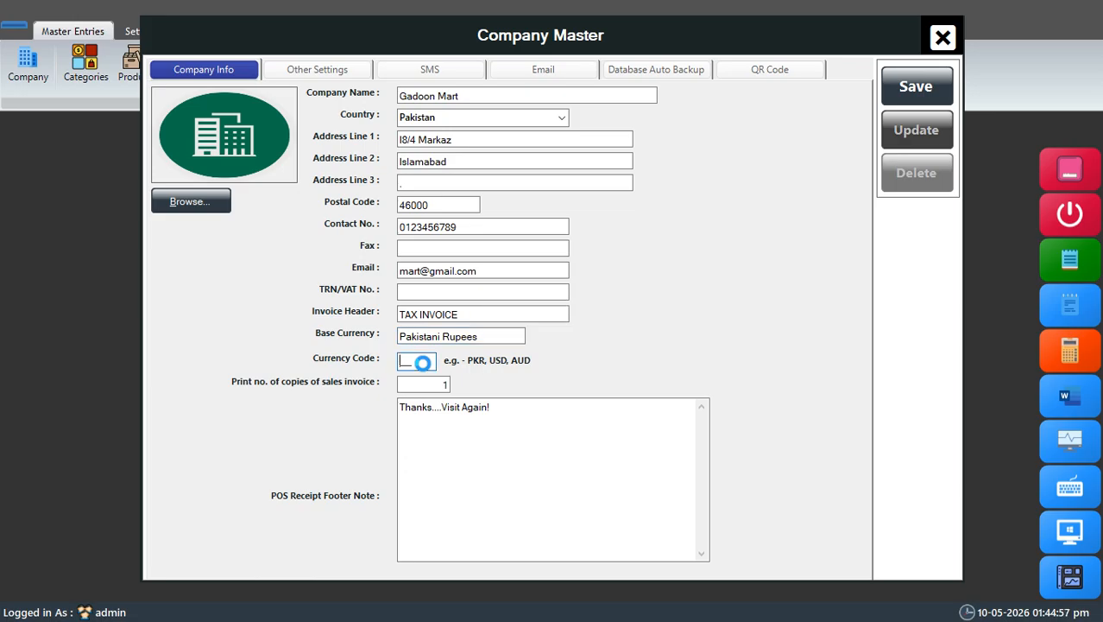
{"action": "type", "text": "PKR"}
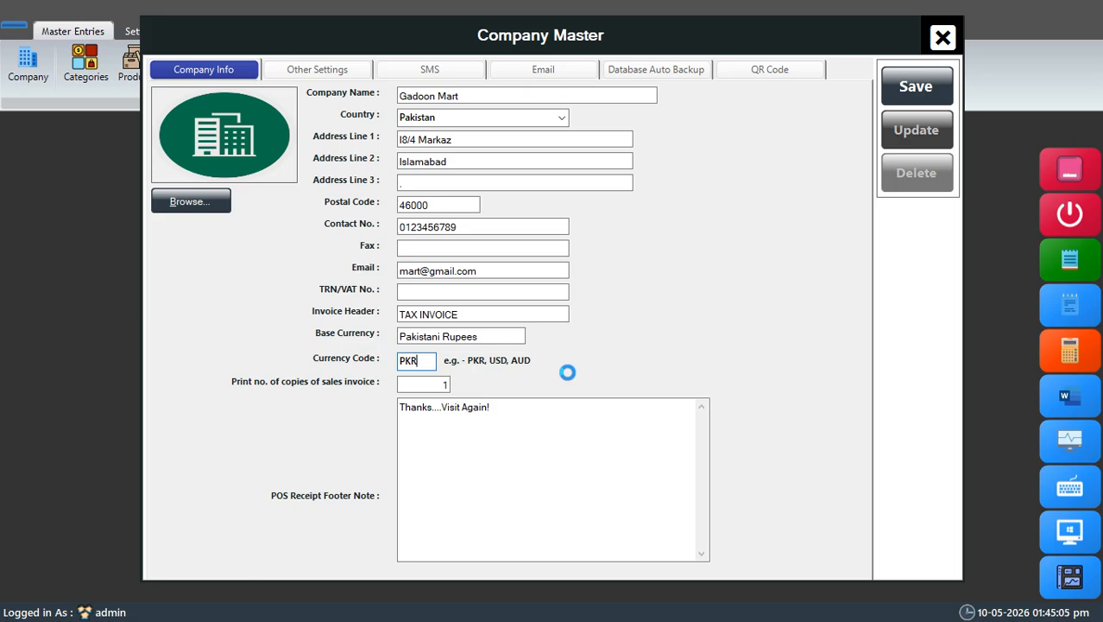
Step: In the company's other settings, keep 80mm RollPaper, set the weighing scale barcode prefix to 2100 and enable itemwise VAT in 80mm POS invoices
{"action": "left_click", "coordinate": [323, 69]}
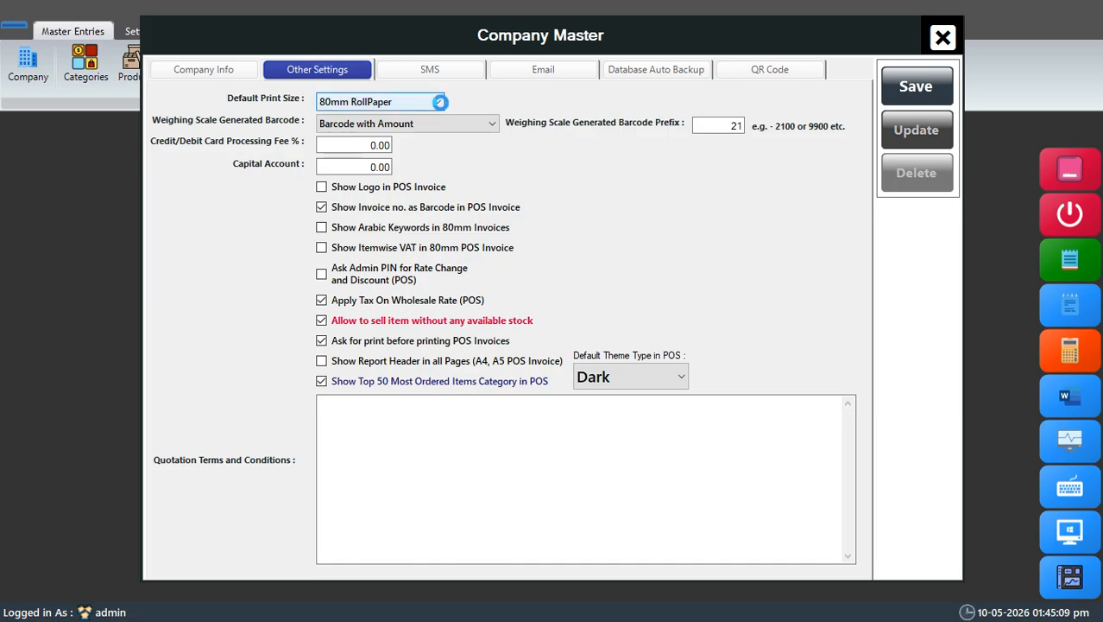
{"action": "left_click", "coordinate": [440, 101]}
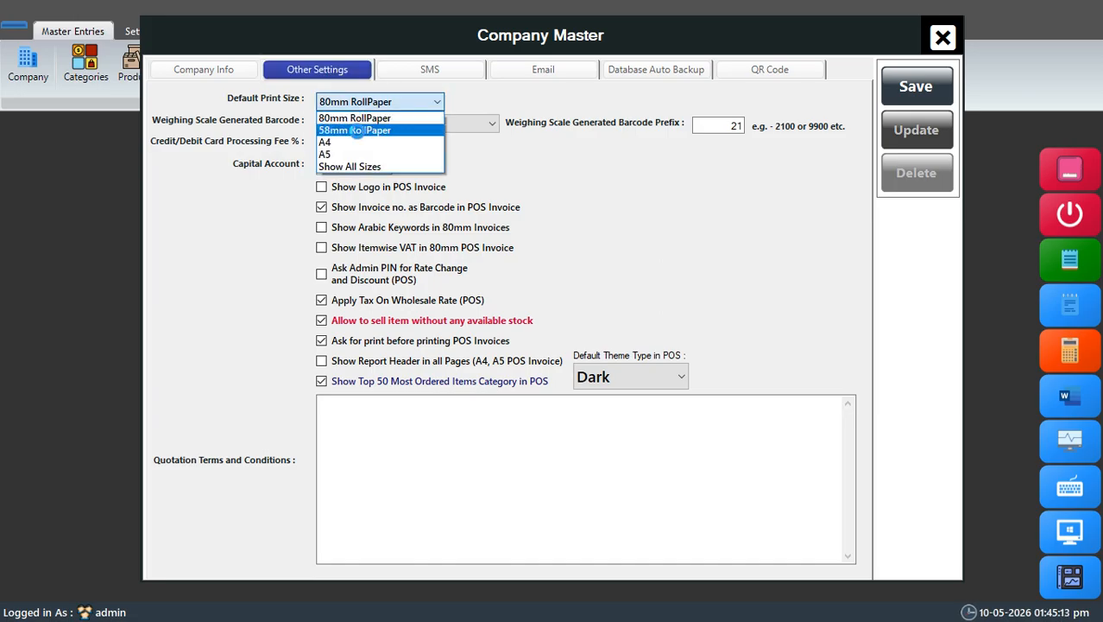
{"action": "left_click", "coordinate": [505, 102]}
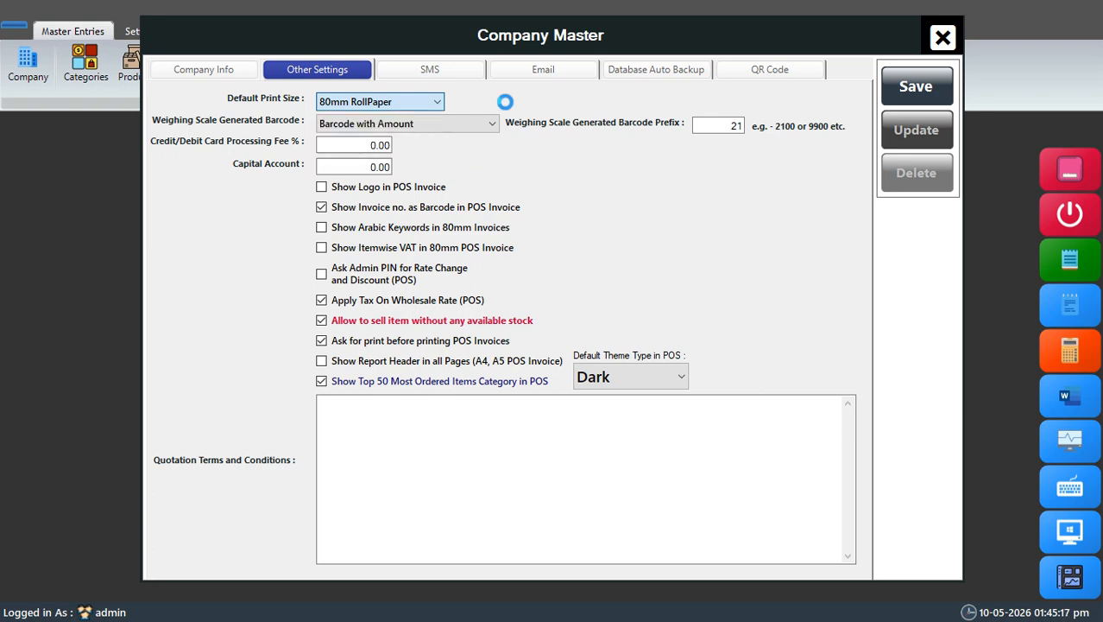
{"action": "left_click", "coordinate": [740, 126]}
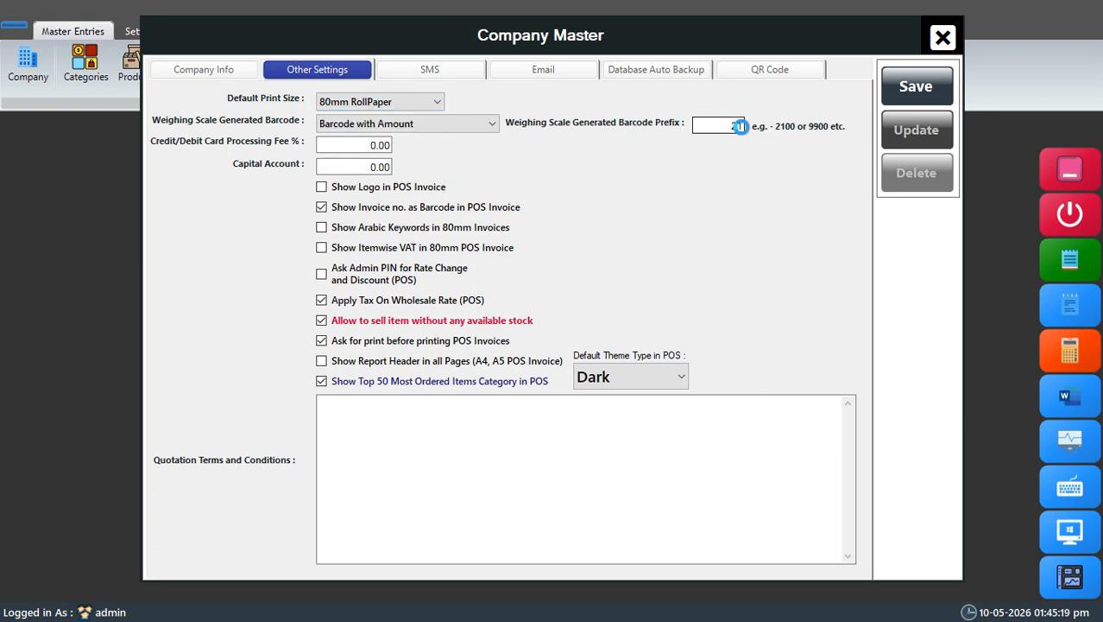
{"action": "type", "text": "00"}
{"action": "left_click", "coordinate": [322, 248]}
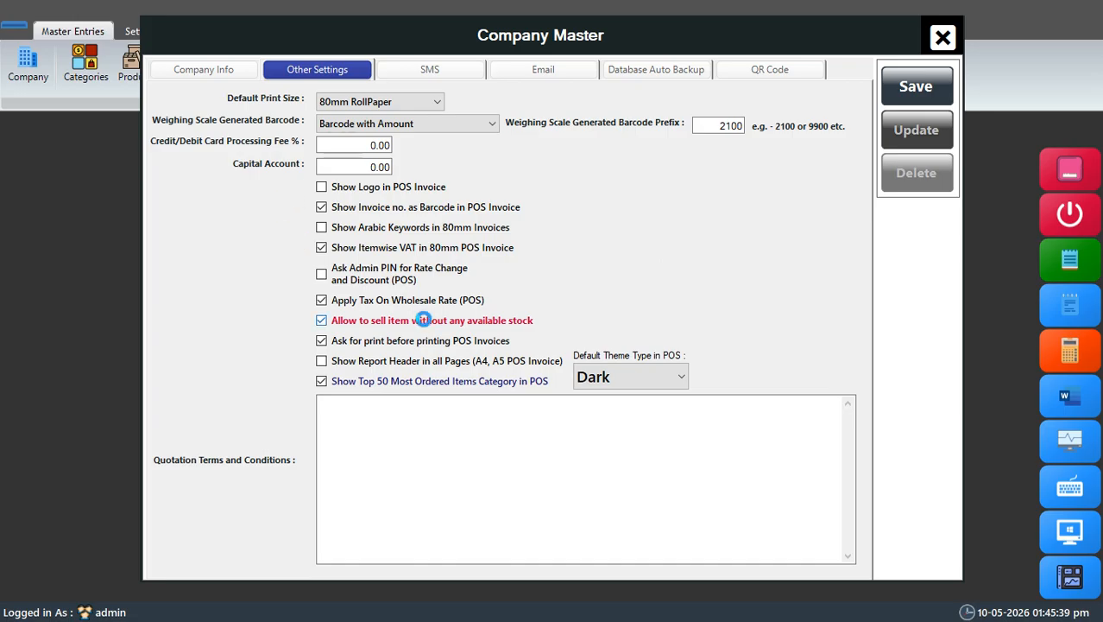
Step: Review the company's SMS, email and automatic database backup options, and save and close the company profile
{"action": "left_click", "coordinate": [429, 60]}
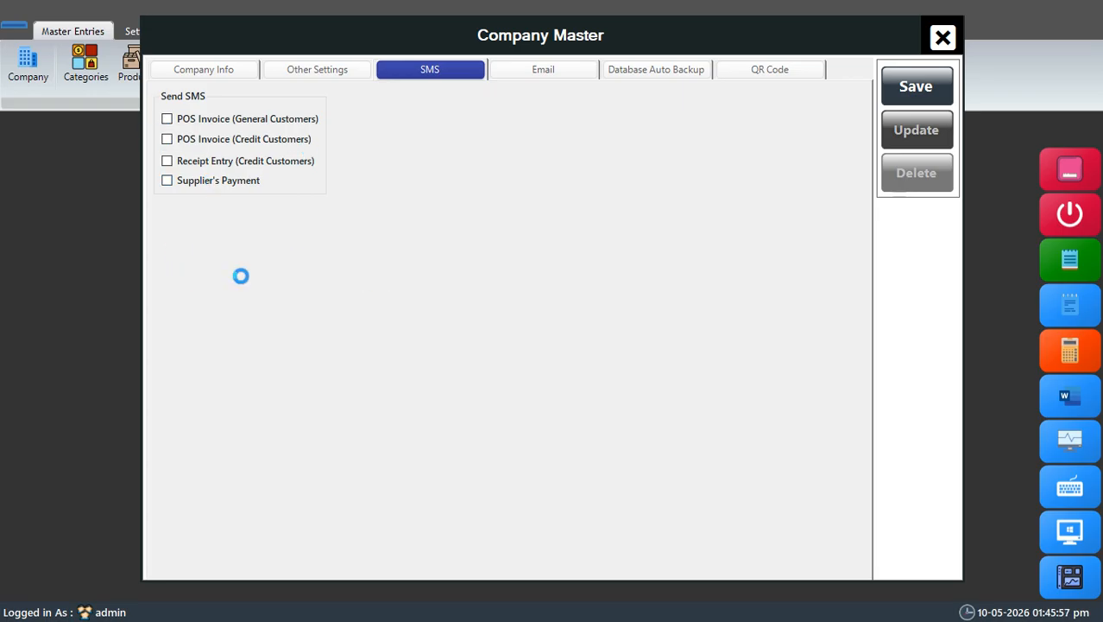
{"action": "left_click", "coordinate": [543, 70]}
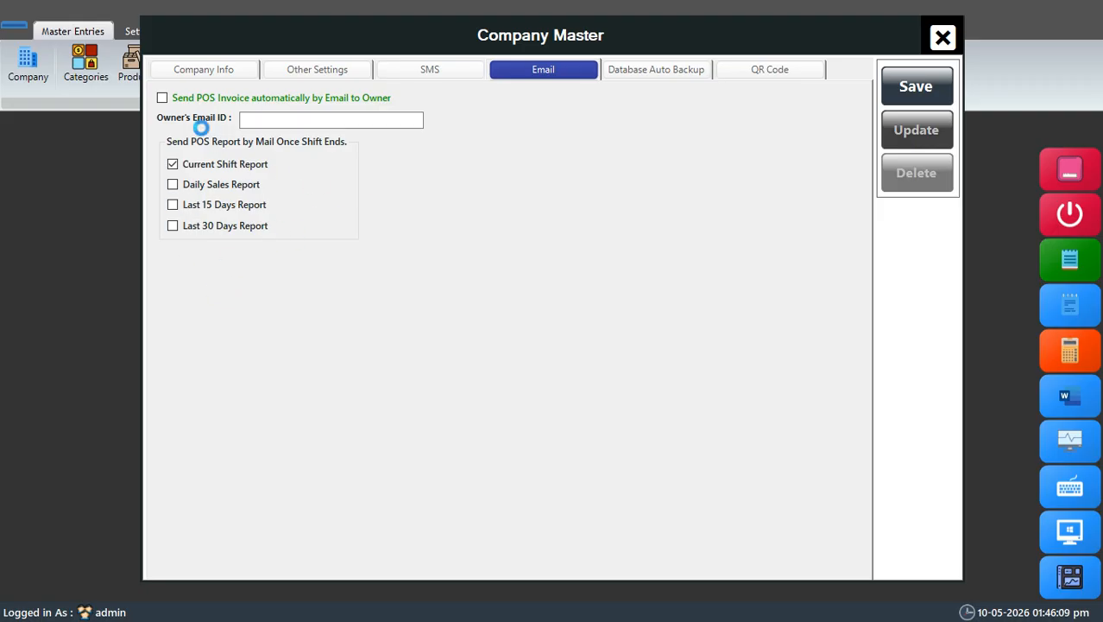
{"action": "left_click", "coordinate": [651, 70]}
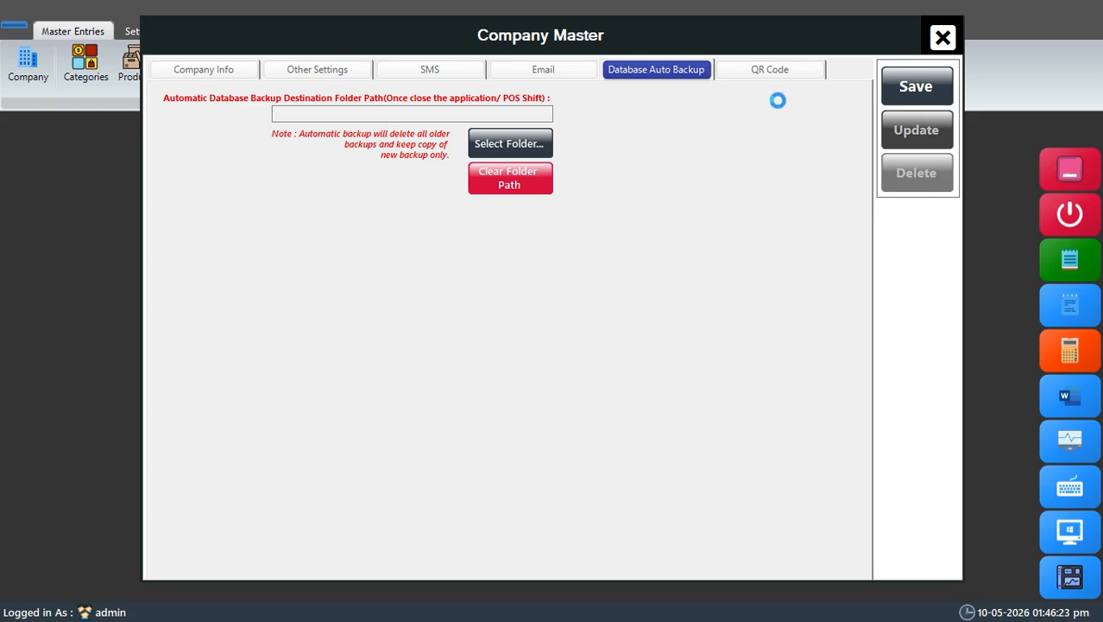
{"action": "left_click", "coordinate": [918, 82]}
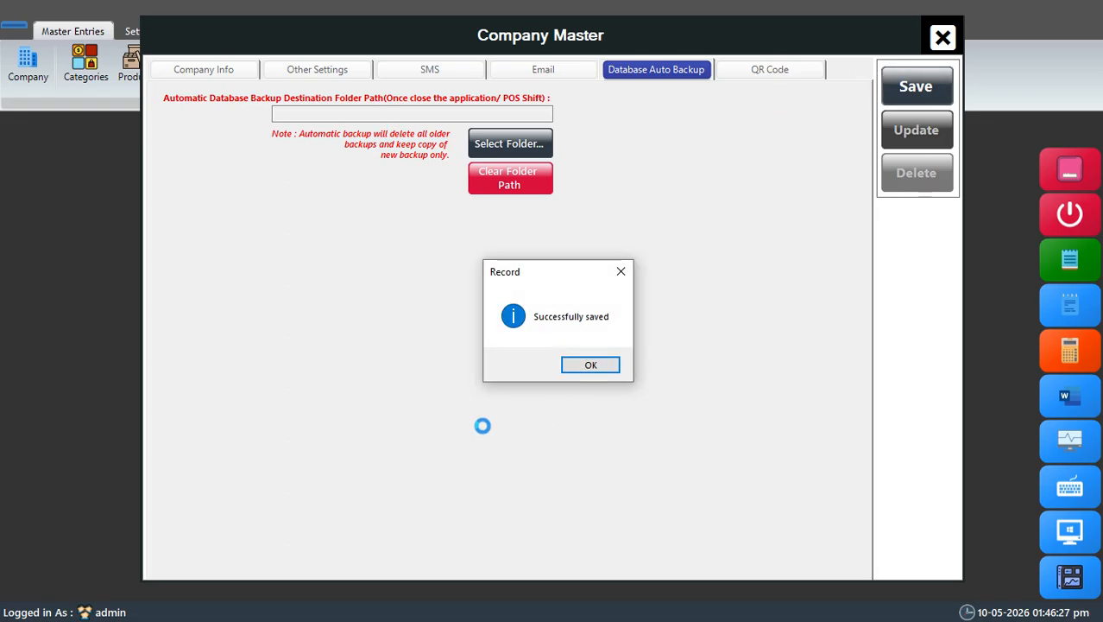
{"action": "left_click", "coordinate": [576, 365]}
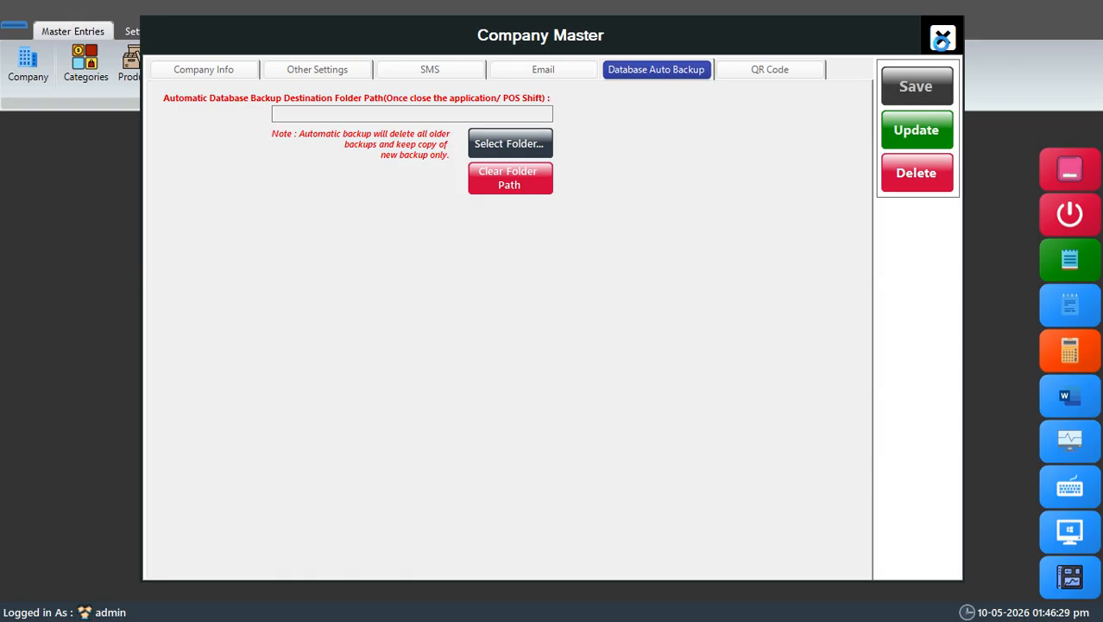
{"action": "left_click", "coordinate": [942, 40]}
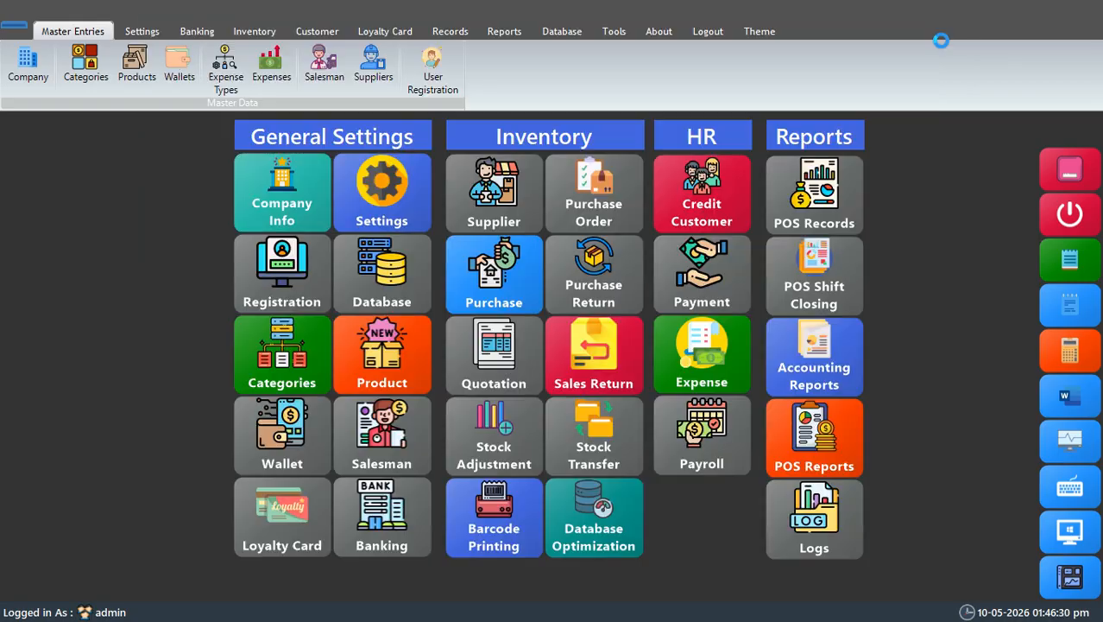
Step: Save a terminal setting for the till with Microsoft Print to PDF as invoice printer and Layout 2 as POS layout view
{"action": "left_click", "coordinate": [404, 204]}
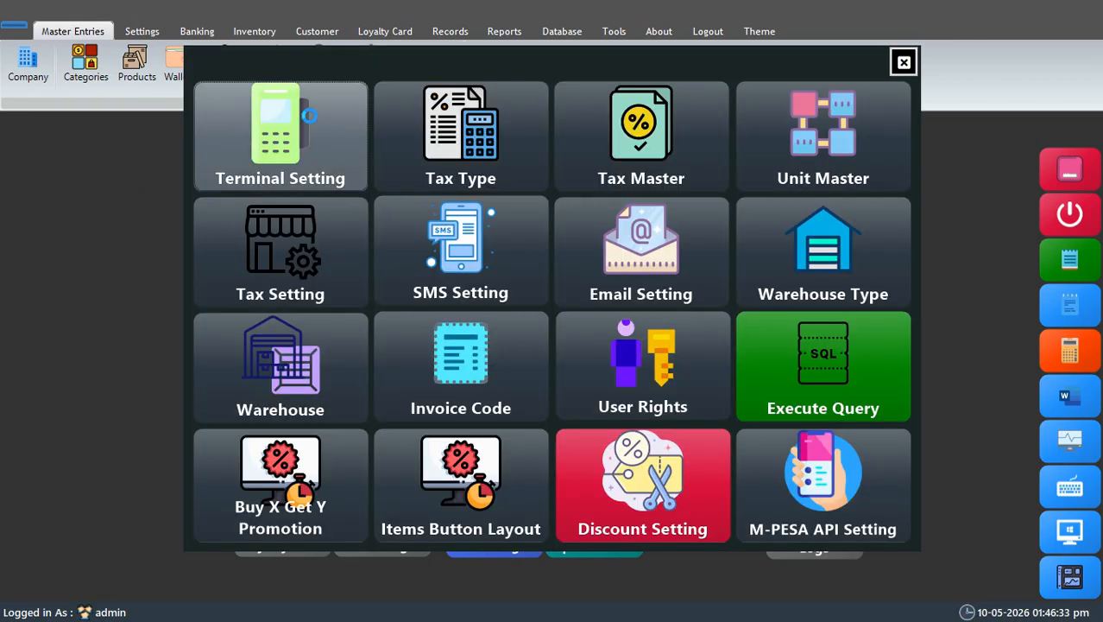
{"action": "left_click", "coordinate": [310, 115]}
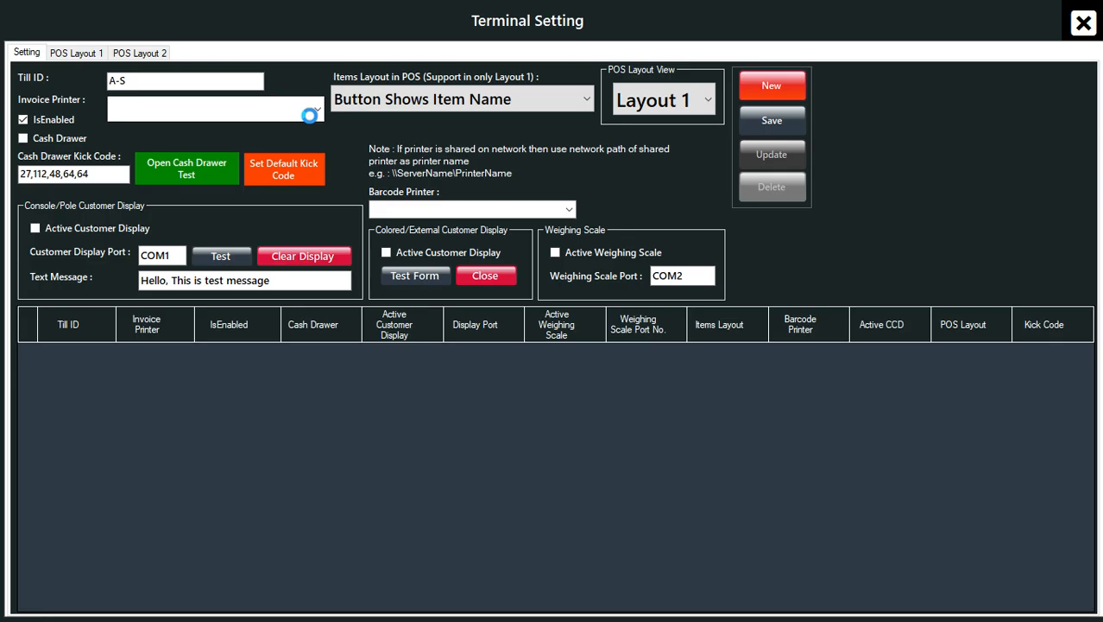
{"action": "left_click", "coordinate": [315, 110]}
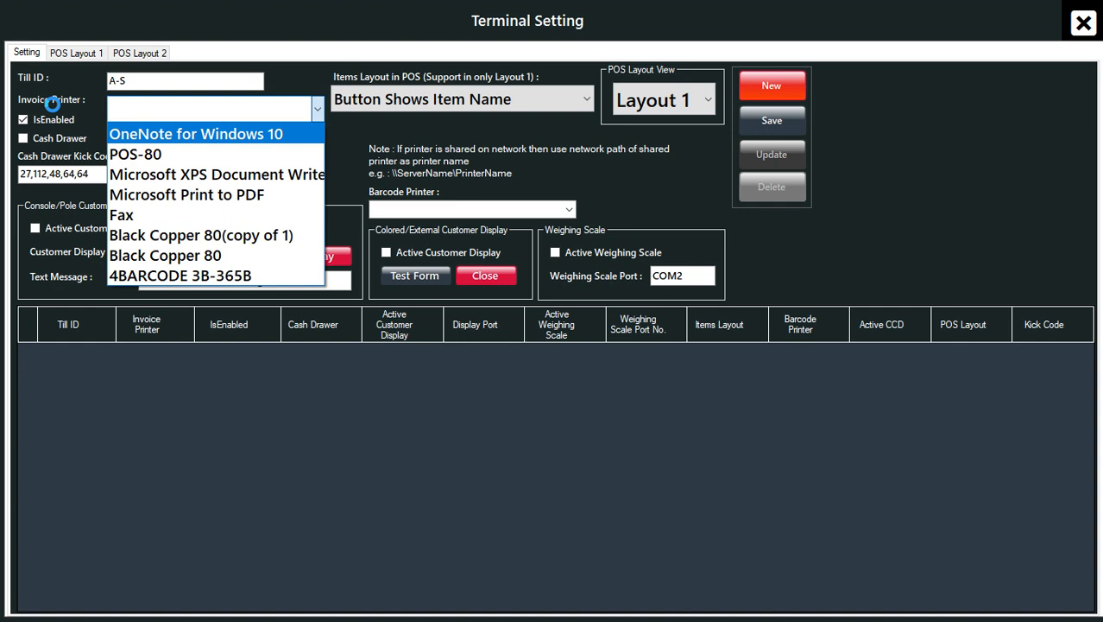
{"action": "left_click", "coordinate": [225, 194]}
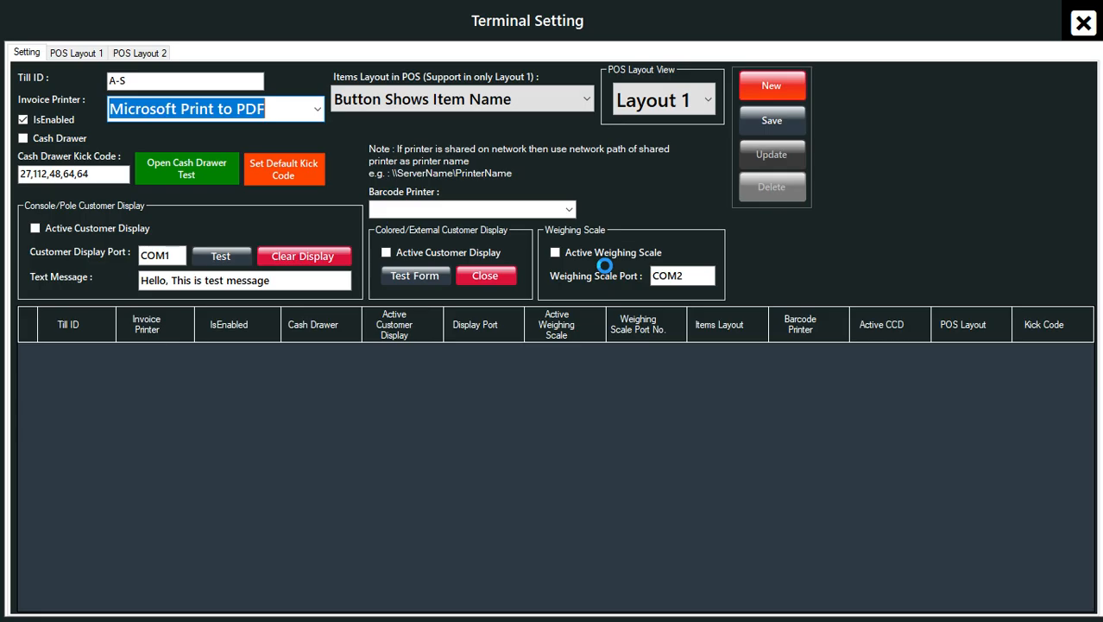
{"action": "left_click", "coordinate": [689, 100]}
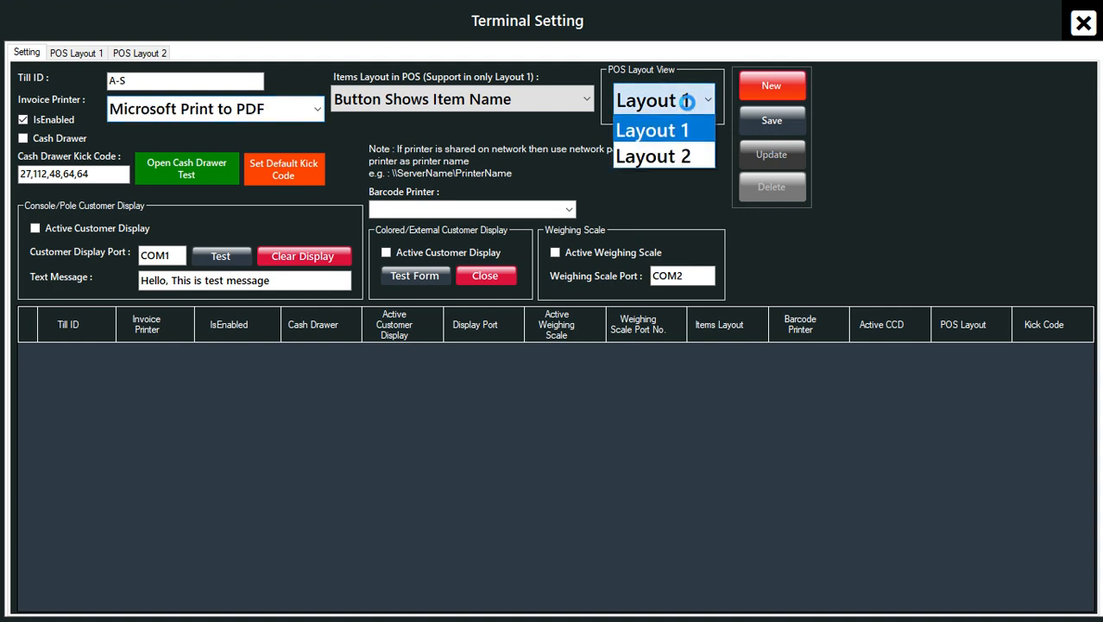
{"action": "left_click", "coordinate": [658, 159]}
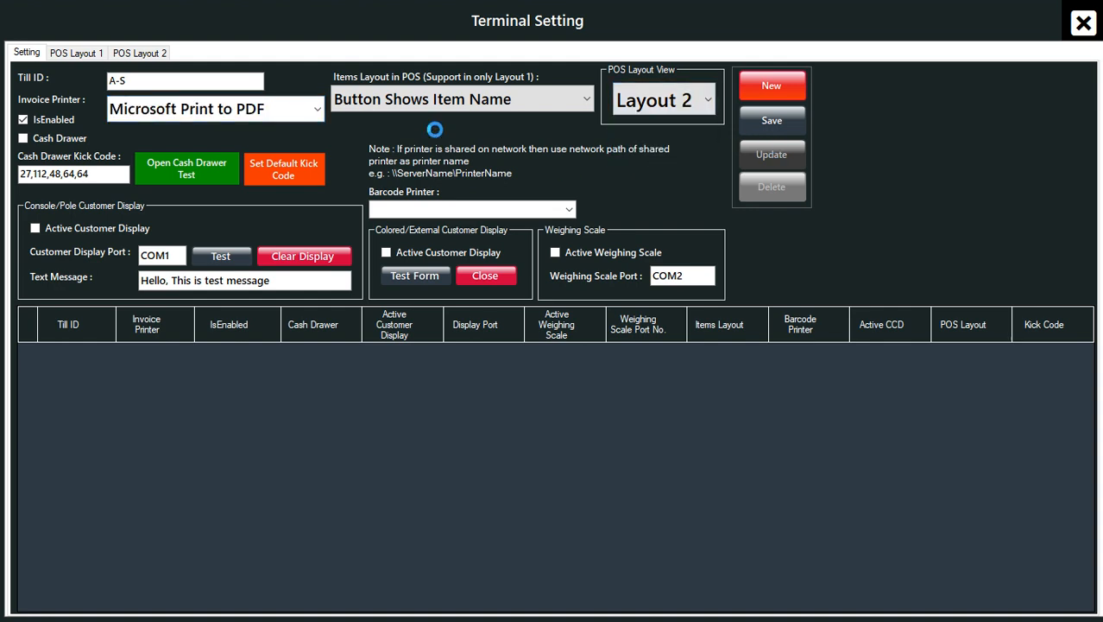
{"action": "left_click", "coordinate": [779, 121]}
{"action": "left_click", "coordinate": [601, 363]}
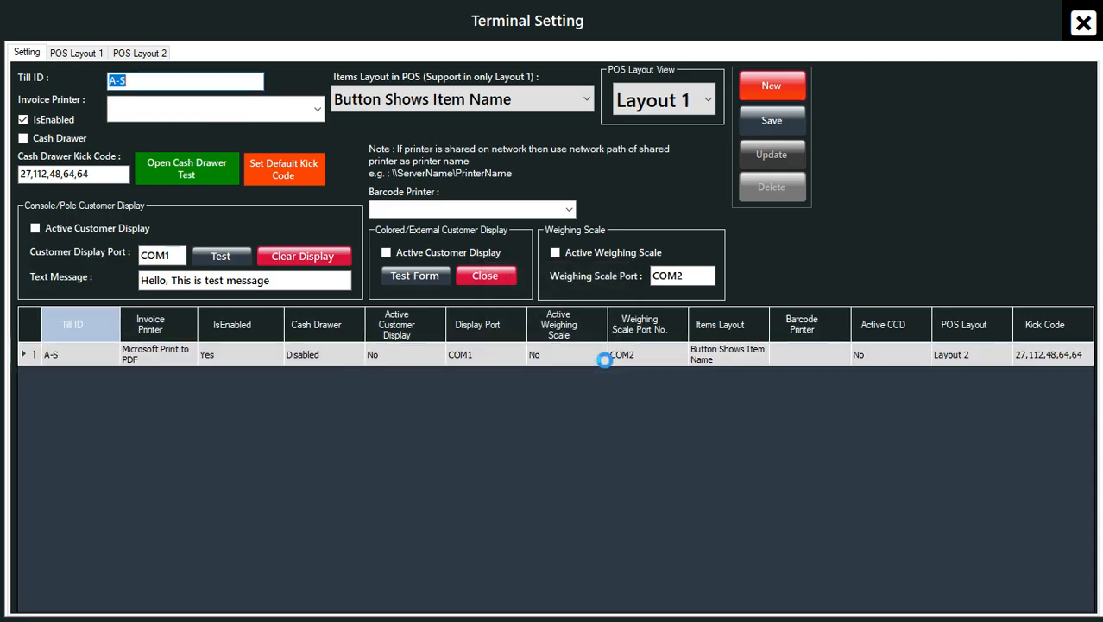
{"action": "left_click", "coordinate": [1084, 23]}
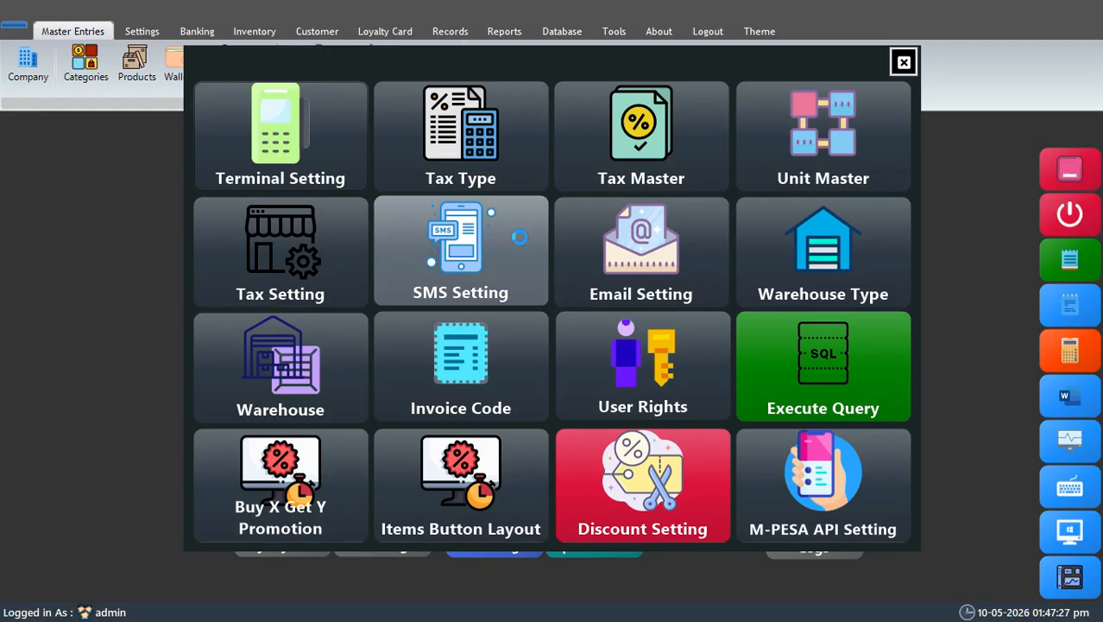
Step: Check the list of tax types, and add a tax named Tax(0%) with tax type VAT to the tax master
{"action": "left_click", "coordinate": [468, 176]}
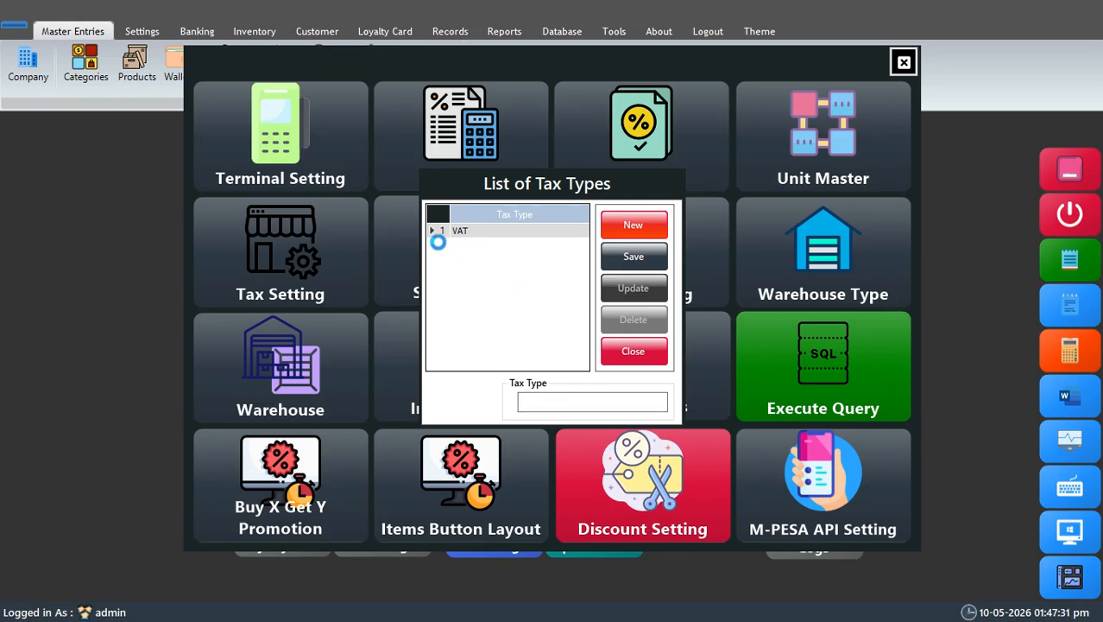
{"action": "left_click", "coordinate": [632, 351]}
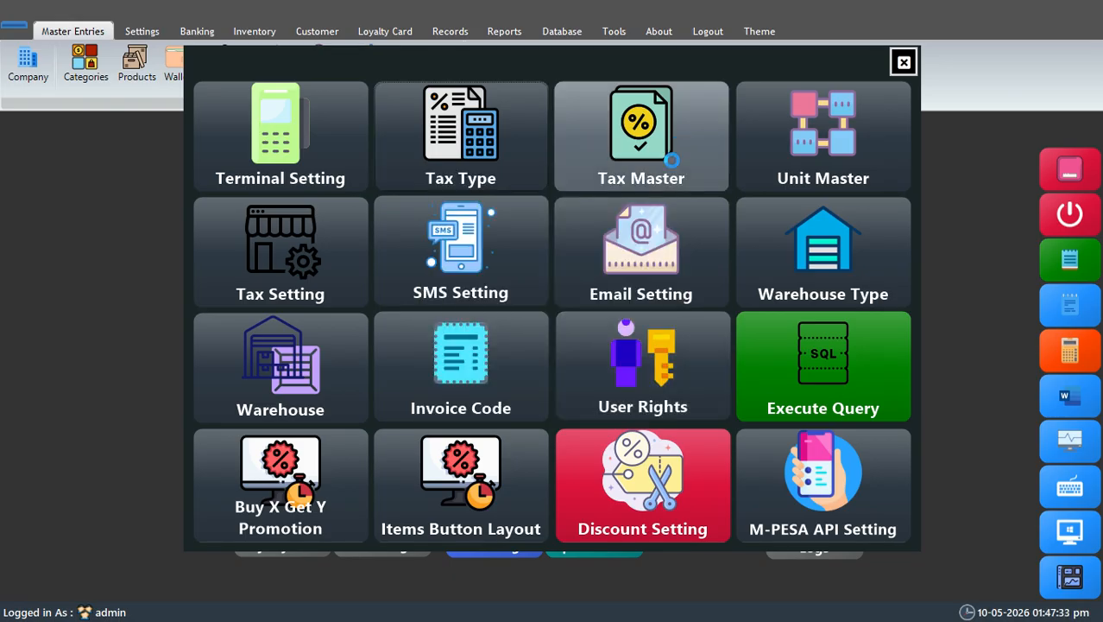
{"action": "left_click", "coordinate": [677, 139]}
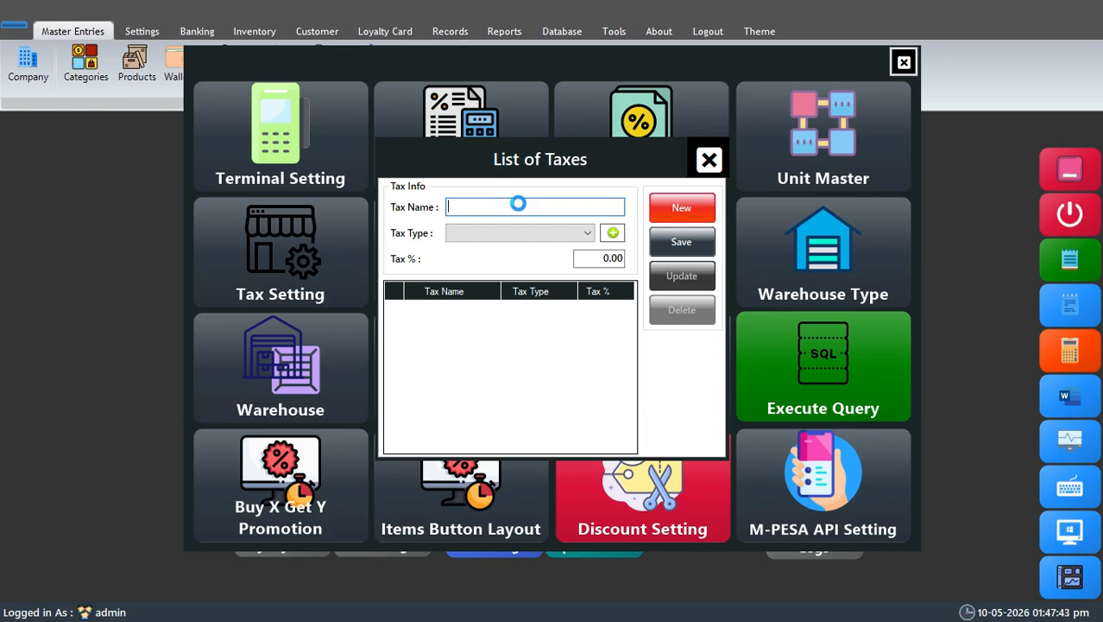
{"action": "type", "text": "Tax"}
{"action": "type", "text": "()"}
{"action": "type", "text": "0"}
{"action": "type", "text": "%"}
{"action": "left_click", "coordinate": [528, 232]}
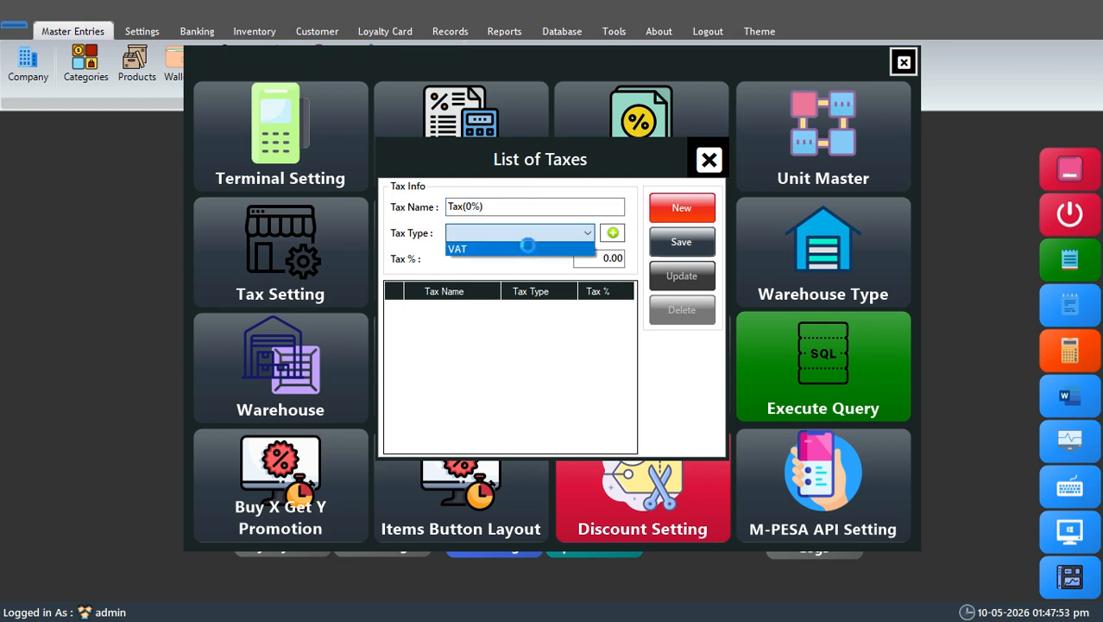
{"action": "left_click", "coordinate": [525, 249]}
{"action": "left_click", "coordinate": [682, 243]}
{"action": "left_click", "coordinate": [604, 361]}
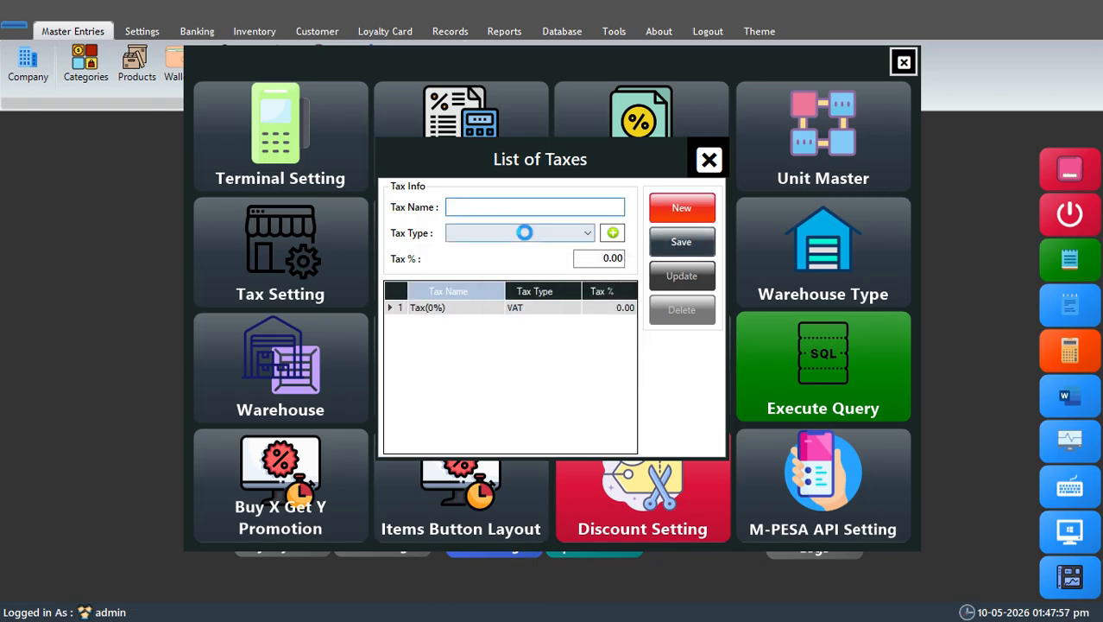
Step: Add a second tax named Tax(15%) with tax type VAT and a rate of 15%, and close the list of taxes
{"action": "left_click", "coordinate": [510, 207]}
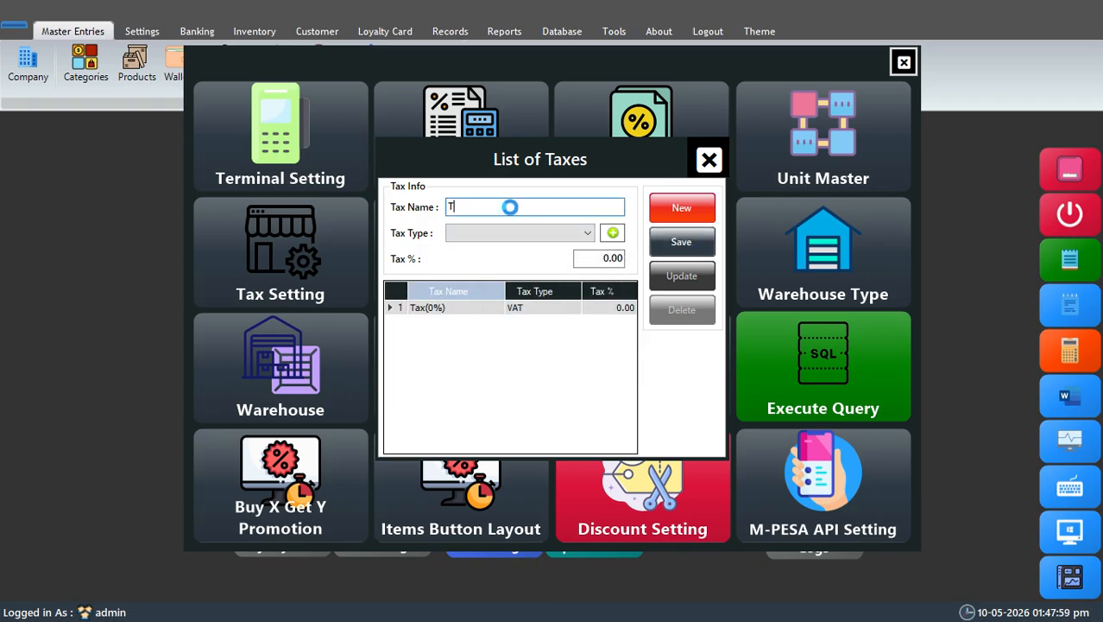
{"action": "type", "text": "Tax"}
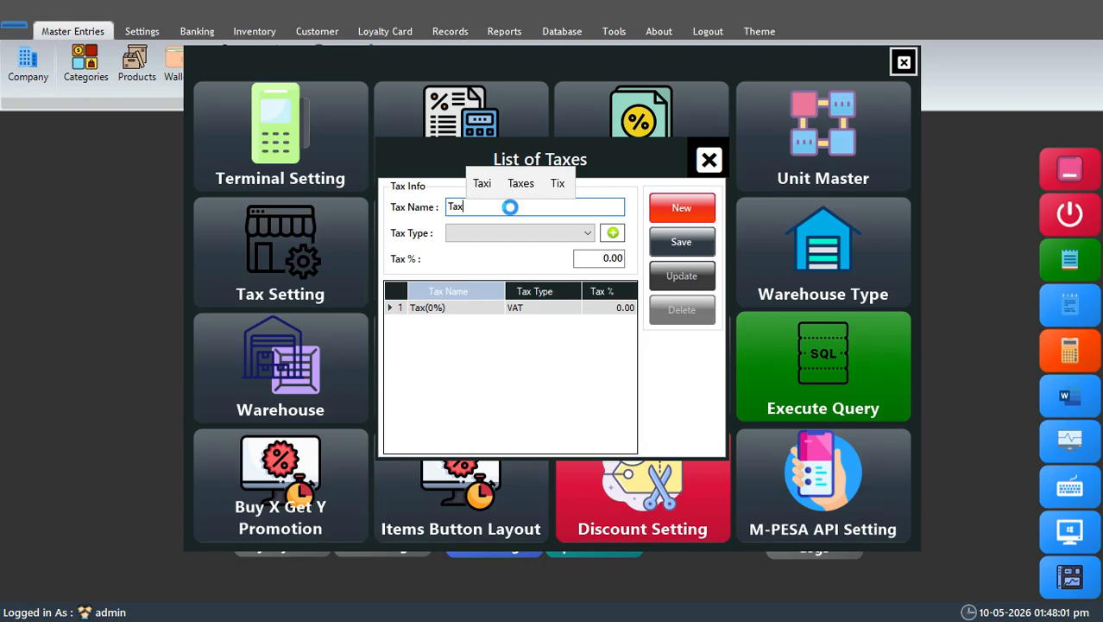
{"action": "type", "text": "()"}
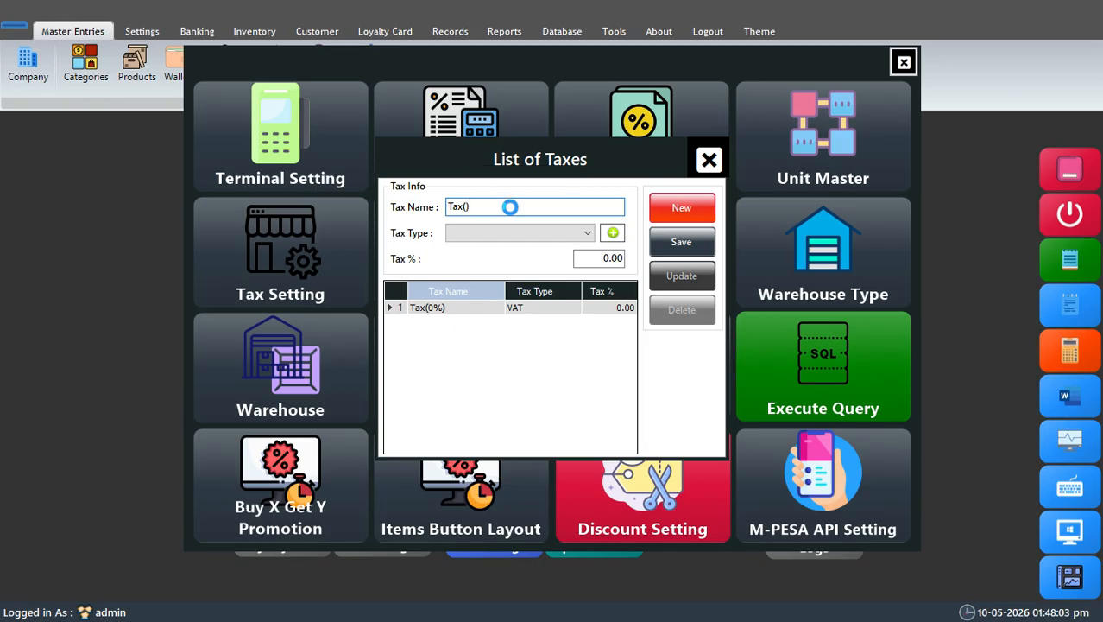
{"action": "type", "text": "15%"}
{"action": "left_click", "coordinate": [522, 232]}
{"action": "left_click", "coordinate": [497, 247]}
{"action": "left_click", "coordinate": [596, 258]}
{"action": "type", "text": "15"}
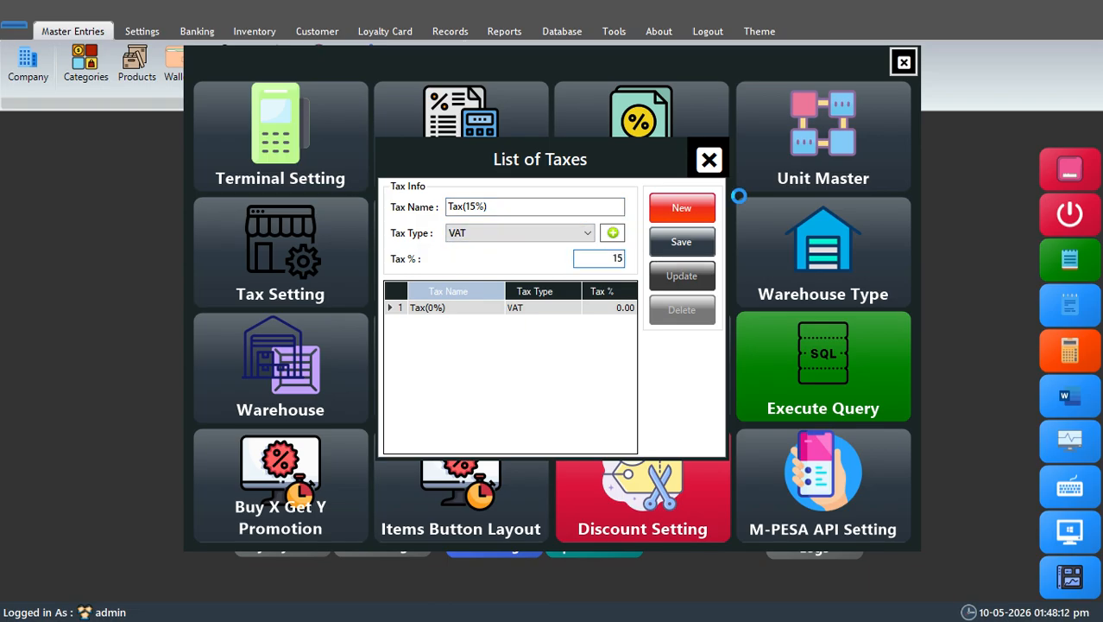
{"action": "left_click", "coordinate": [682, 242]}
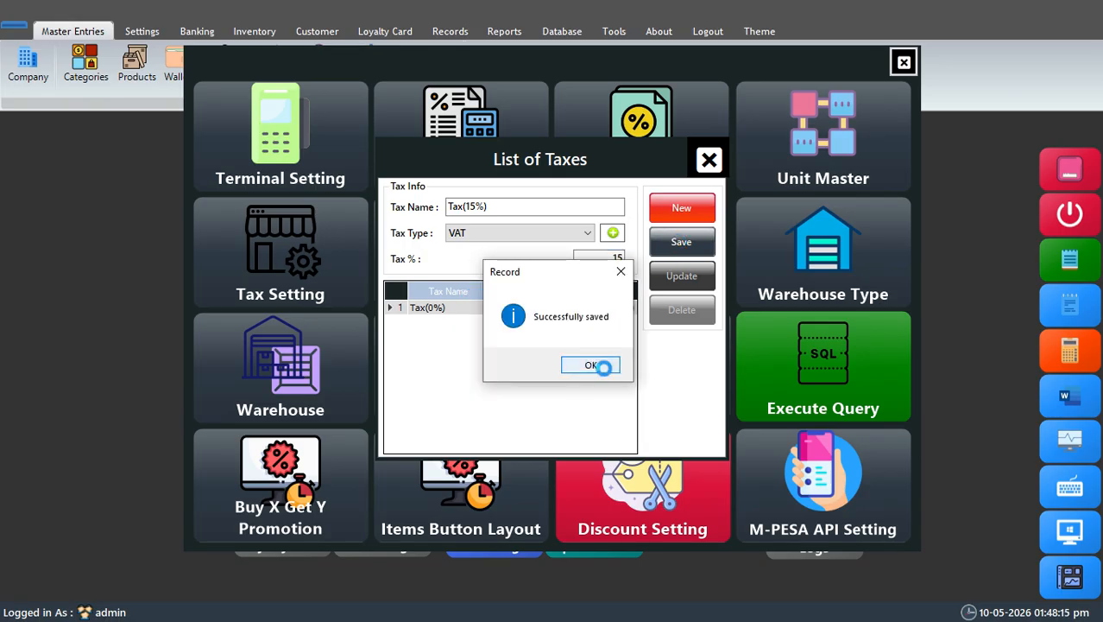
{"action": "left_click", "coordinate": [603, 366]}
{"action": "left_click", "coordinate": [708, 159]}
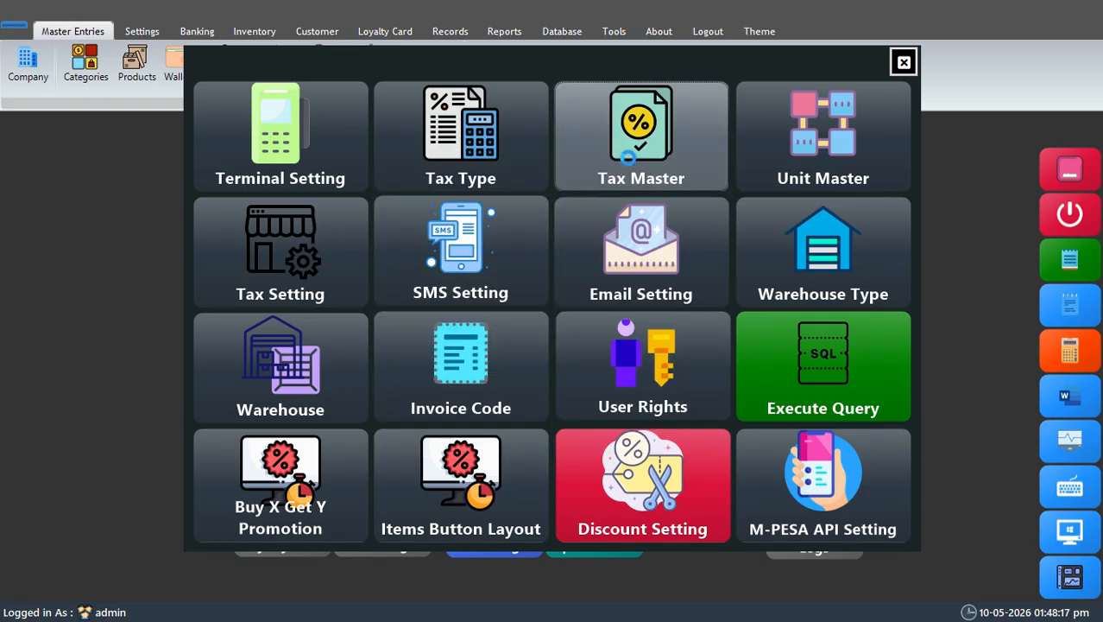
Step: Add and save a unit named Box in the unit master
{"action": "left_click", "coordinate": [807, 143]}
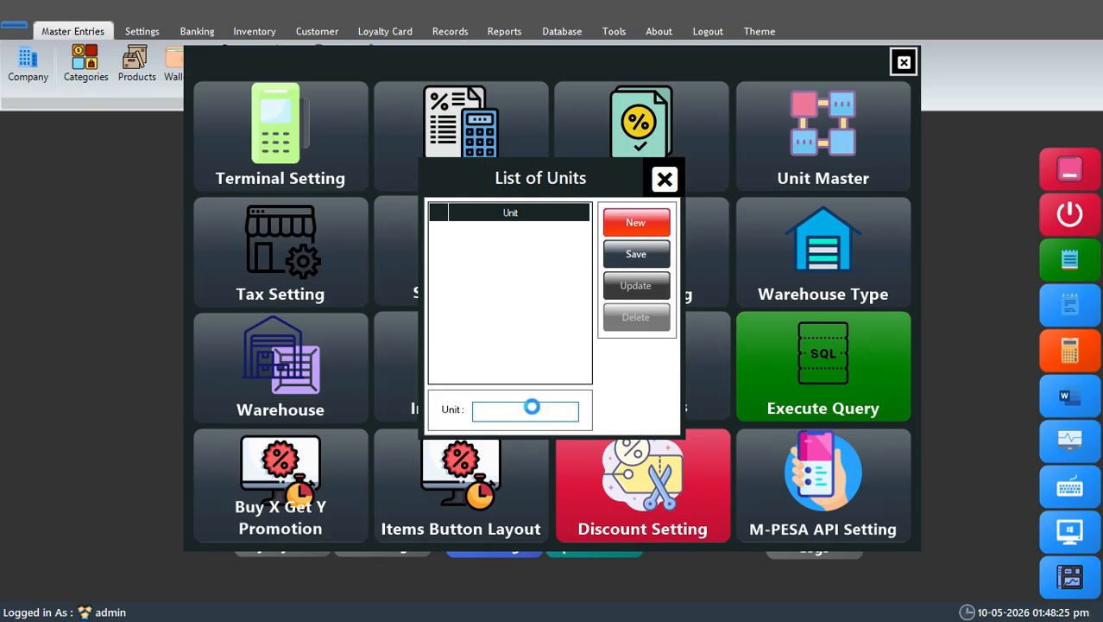
{"action": "type", "text": "Box"}
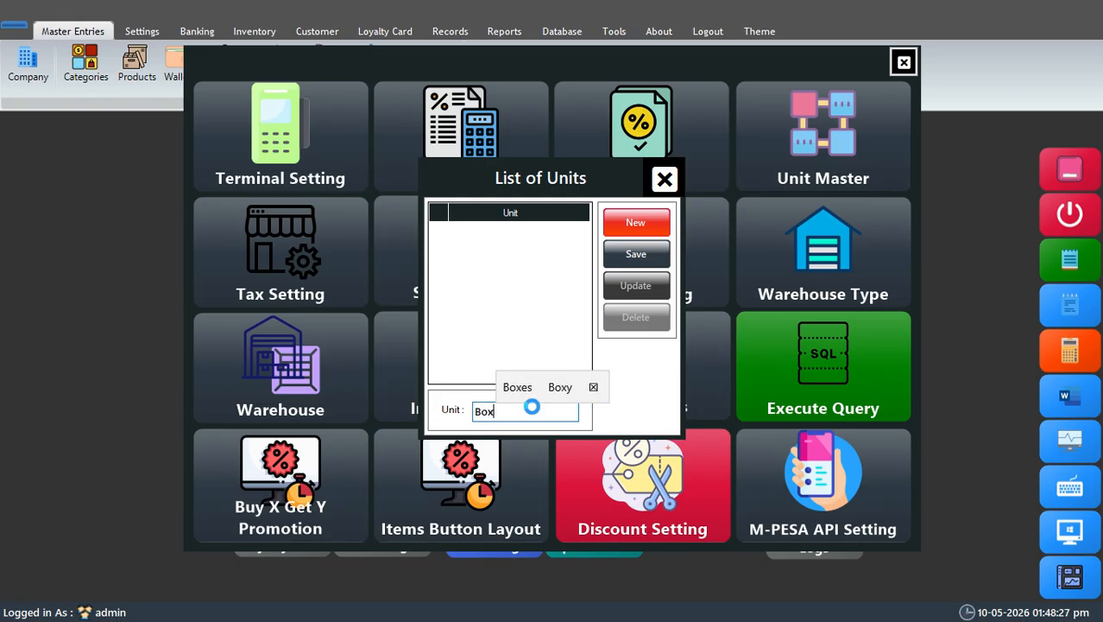
{"action": "left_click", "coordinate": [637, 253]}
{"action": "left_click", "coordinate": [592, 364]}
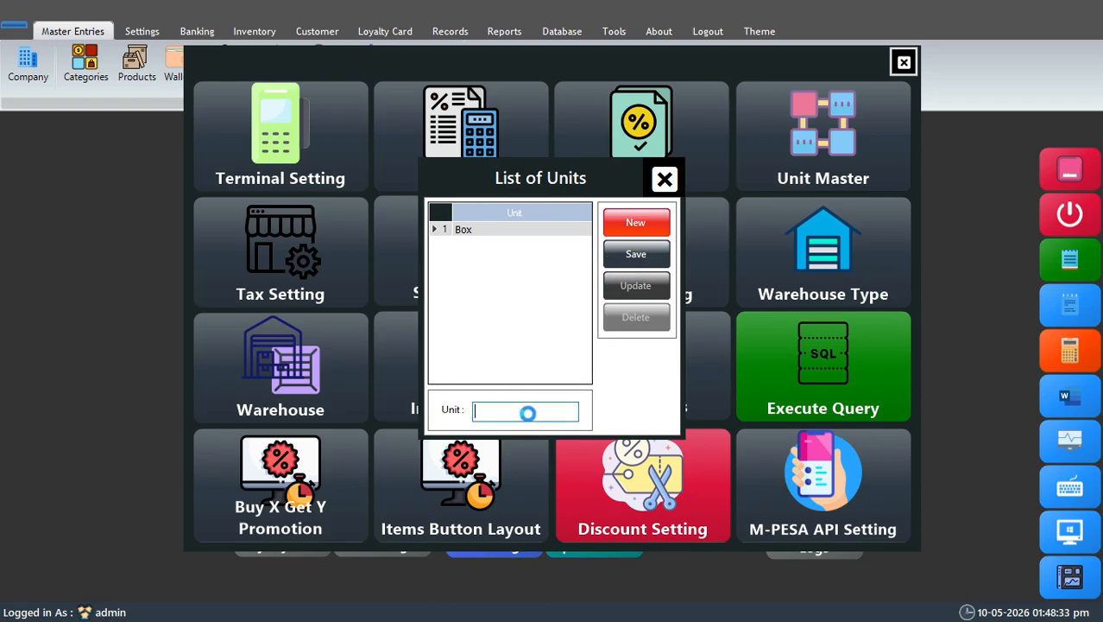
Step: Add and save a unit named Piece in the list of units
{"action": "type", "text": "P"}
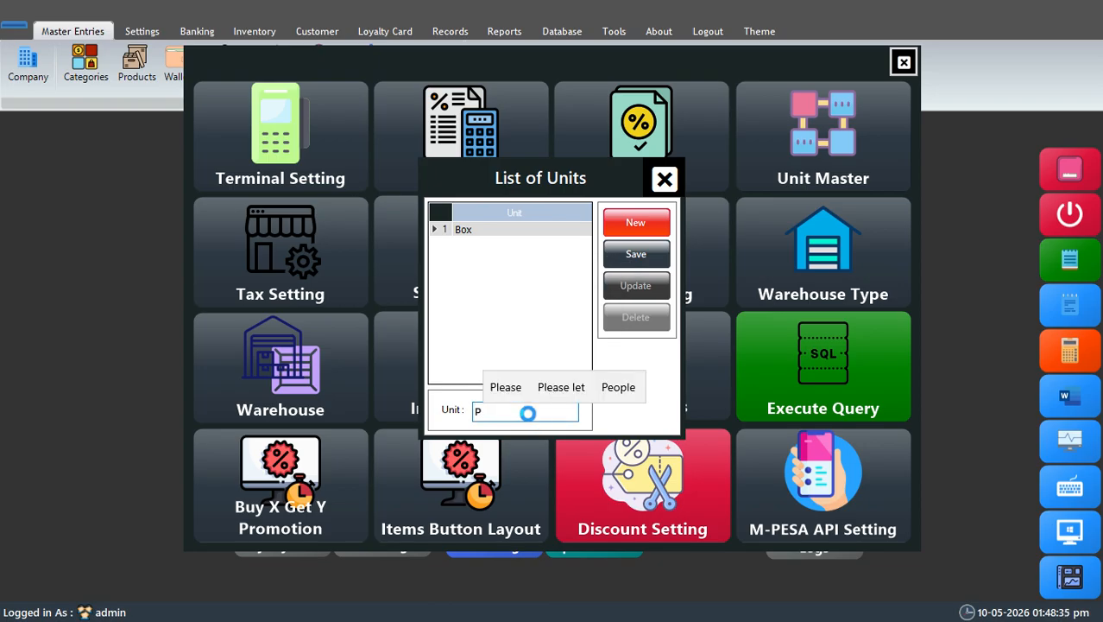
{"action": "type", "text": "iece"}
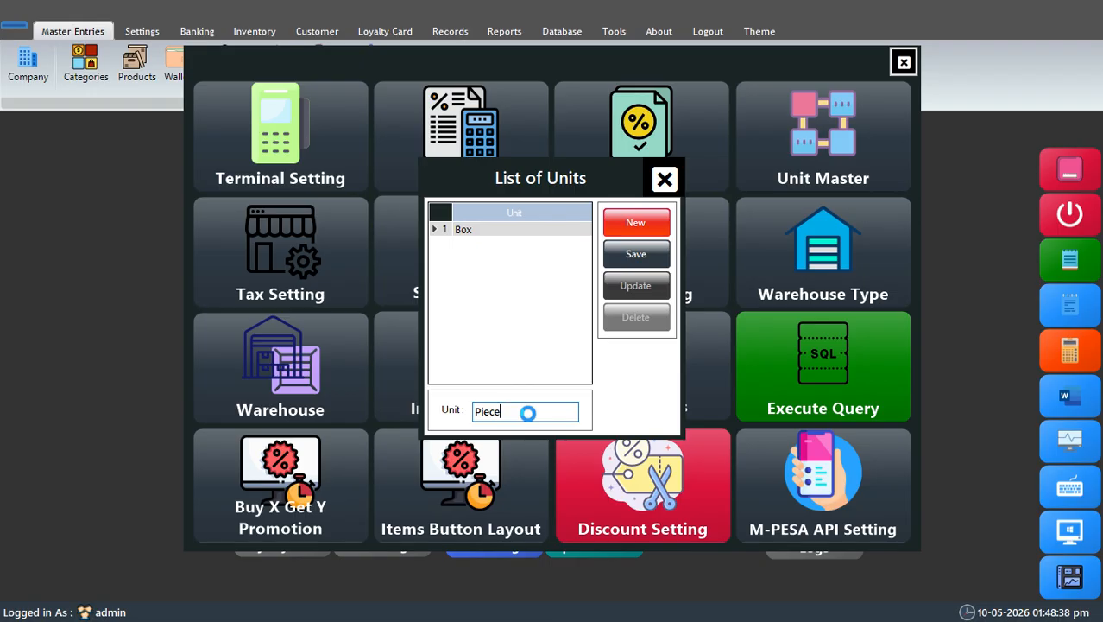
{"action": "left_click", "coordinate": [639, 253]}
{"action": "left_click", "coordinate": [600, 365]}
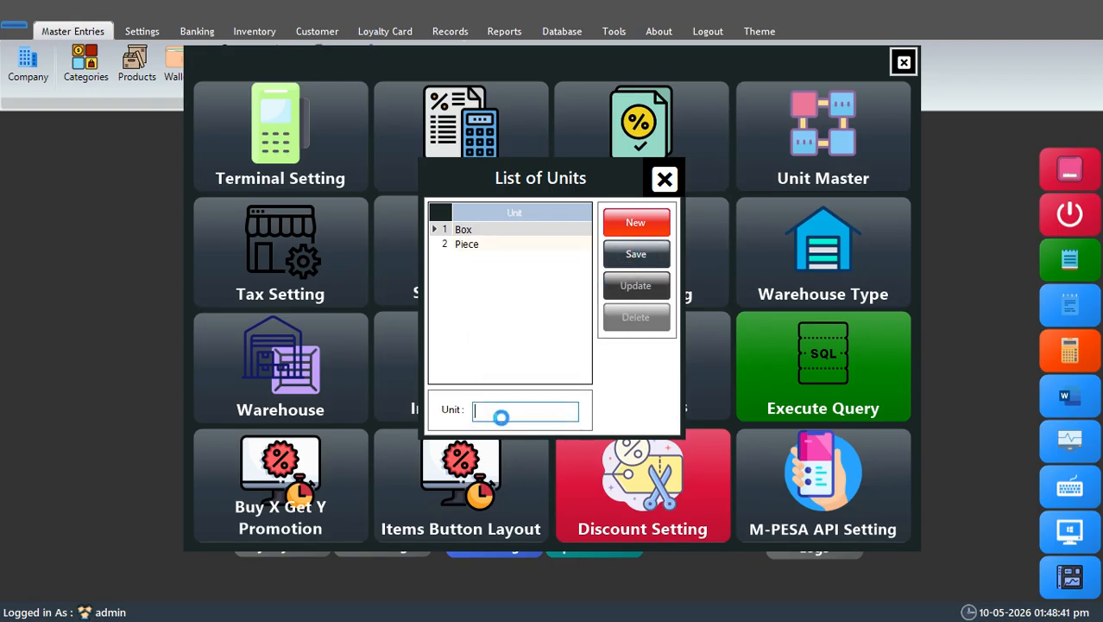
Step: Add and save a unit named Nos, and close the list of units
{"action": "type", "text": "Nos"}
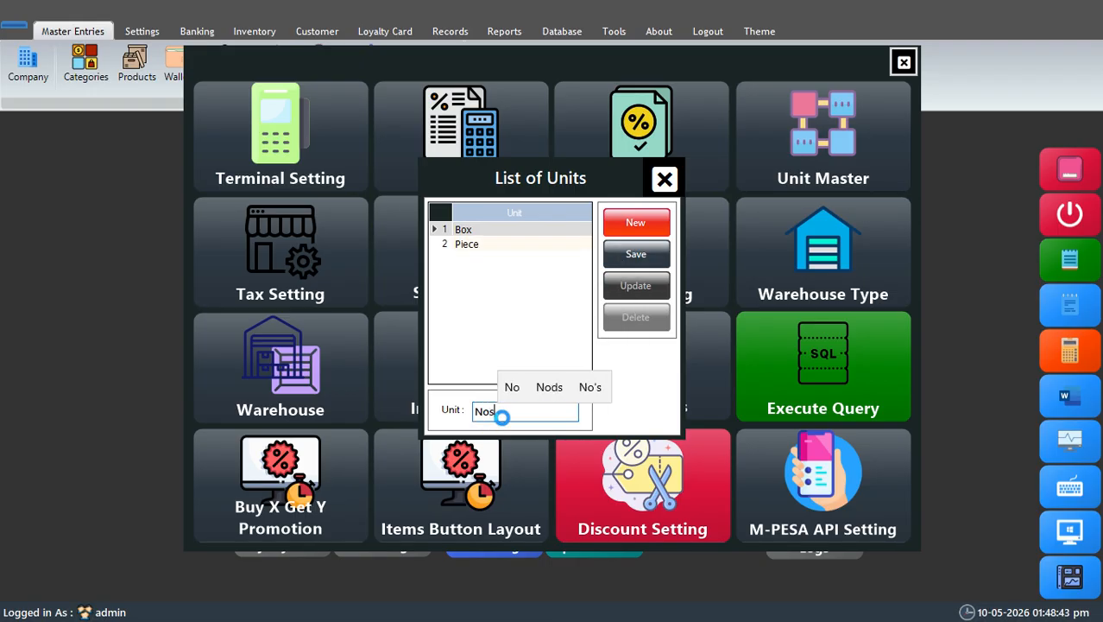
{"action": "left_click", "coordinate": [643, 252]}
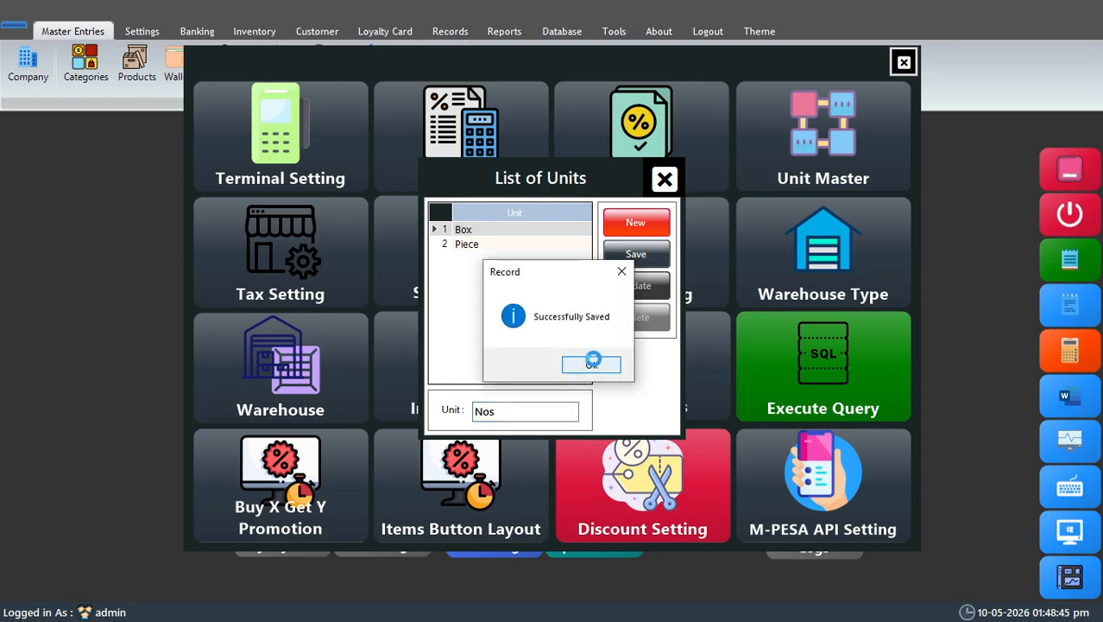
{"action": "left_click", "coordinate": [591, 361]}
{"action": "left_click", "coordinate": [663, 178]}
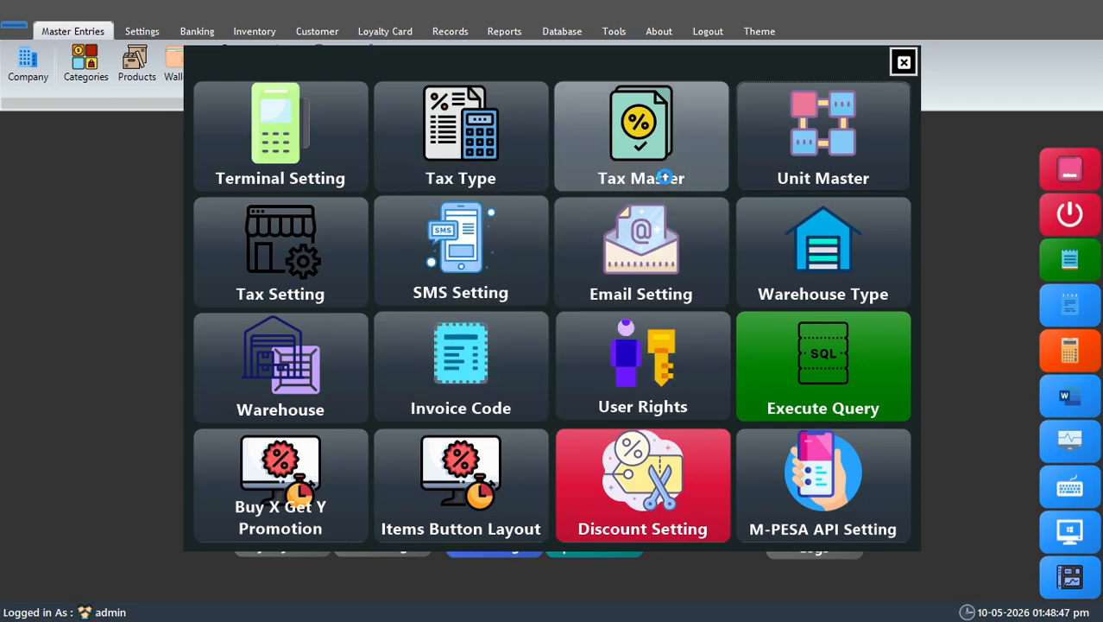
Step: Check whether purchase tax and sales tax are inclusive or exclusive in the tax setting, and close it
{"action": "left_click", "coordinate": [261, 246]}
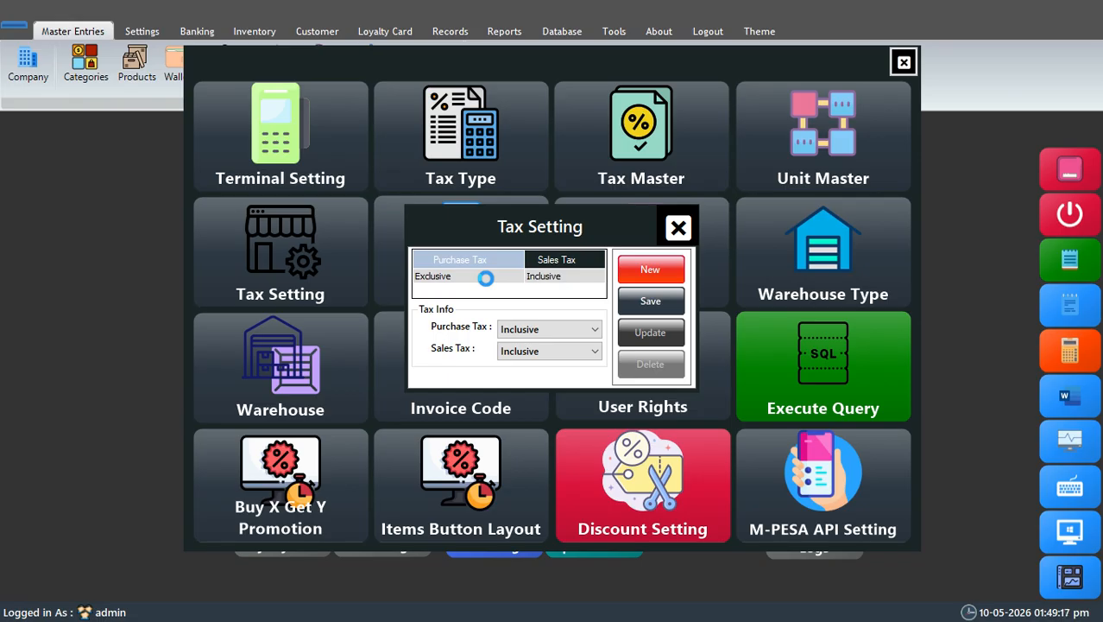
{"action": "left_click", "coordinate": [563, 280]}
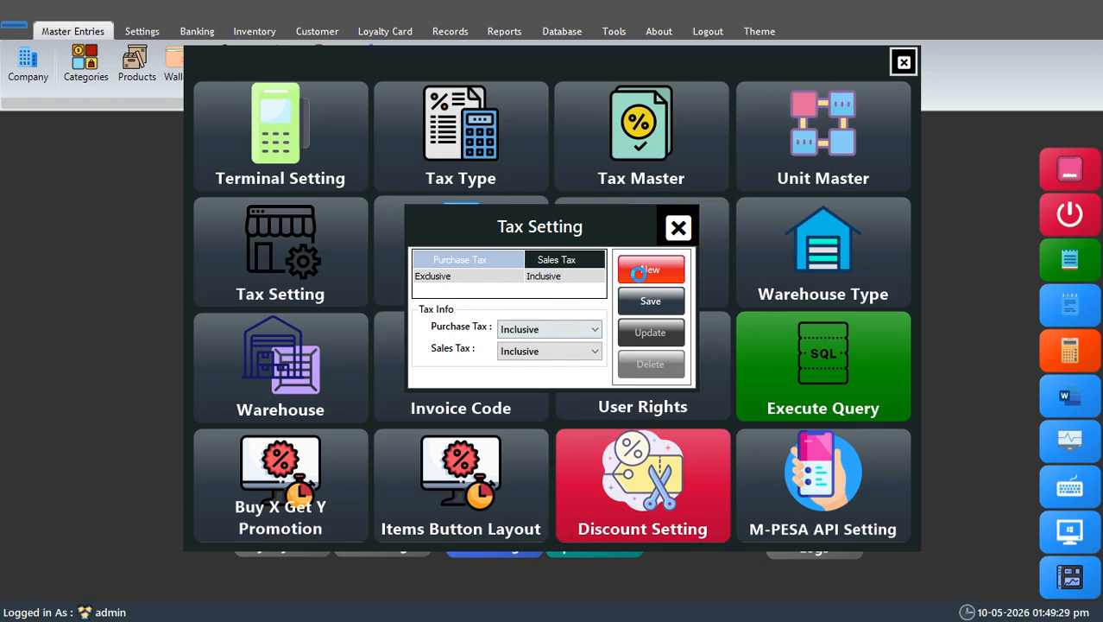
{"action": "left_click", "coordinate": [679, 227]}
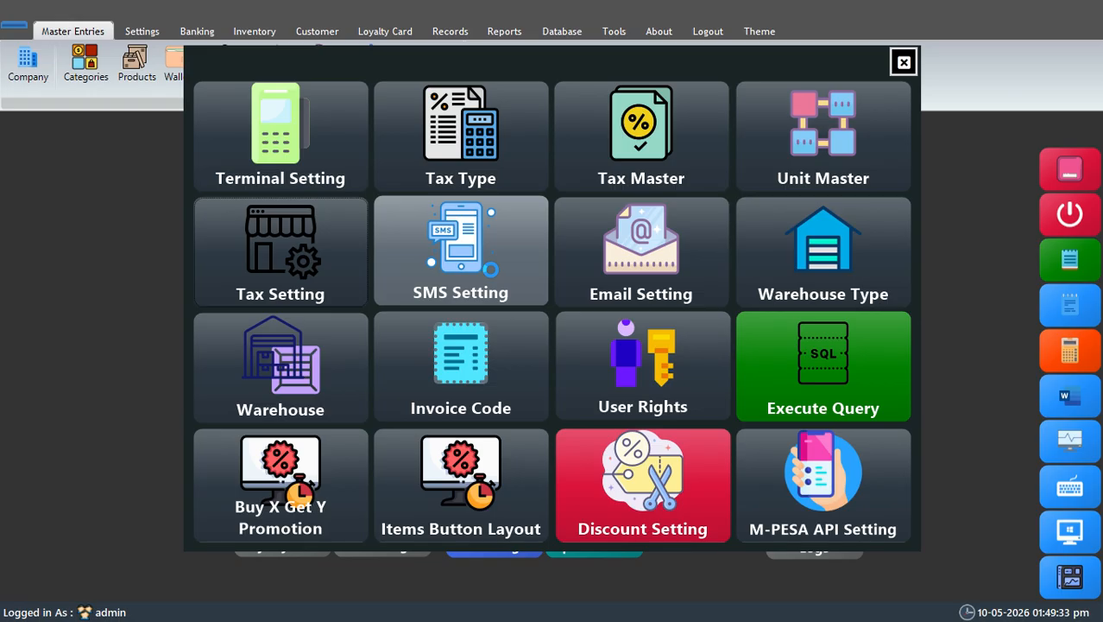
Step: Leave the settings and check which transactions can send an SMS in the company profile
{"action": "left_click", "coordinate": [903, 62]}
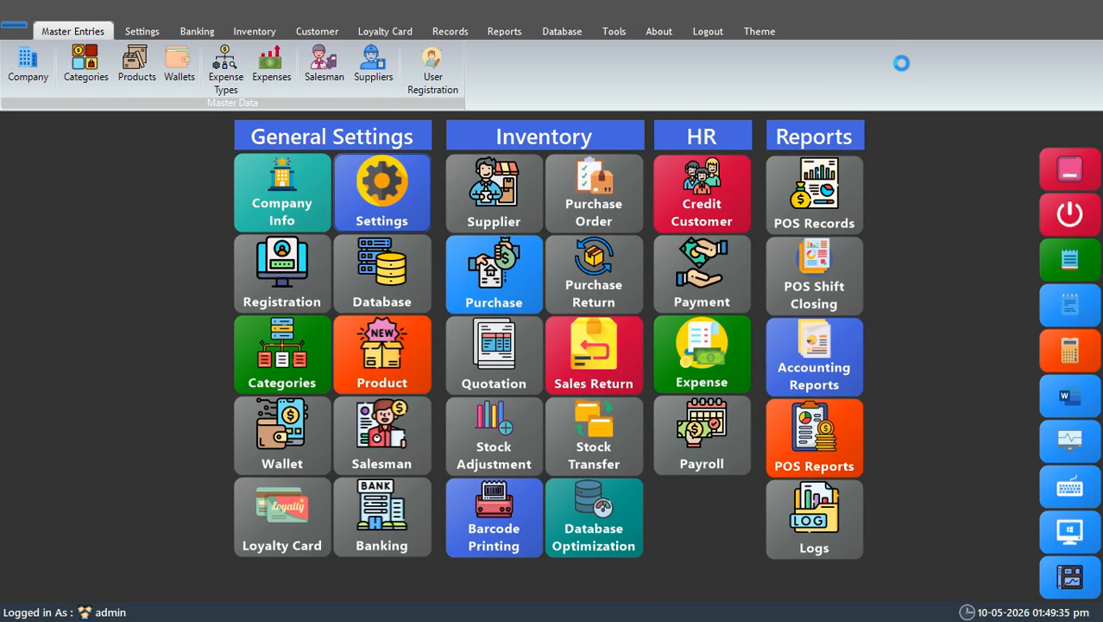
{"action": "left_click", "coordinate": [287, 207]}
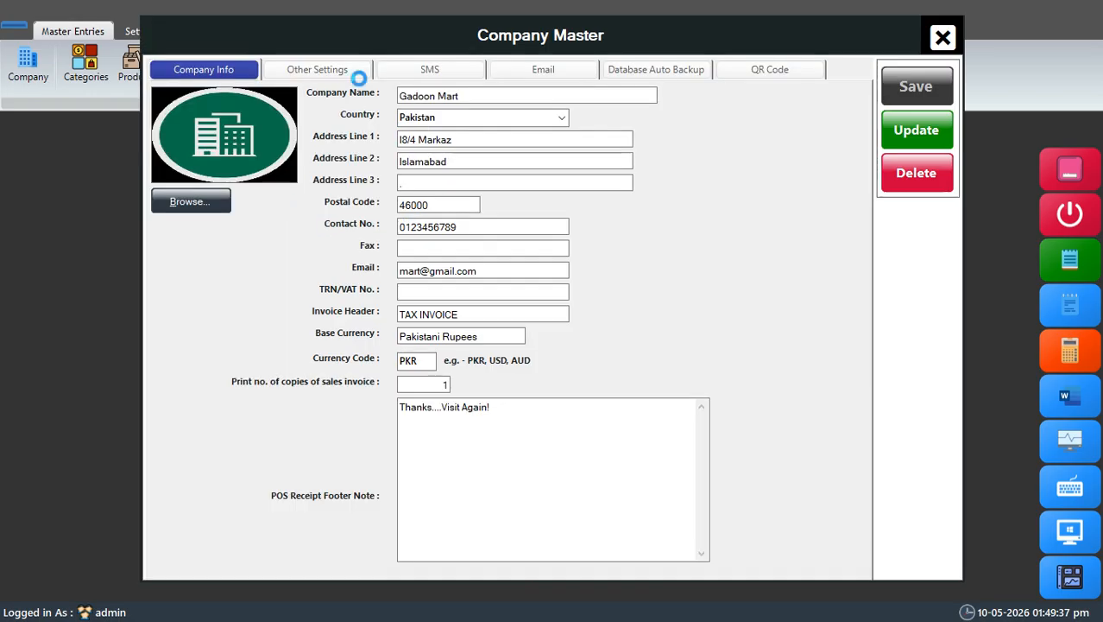
{"action": "left_click", "coordinate": [423, 69]}
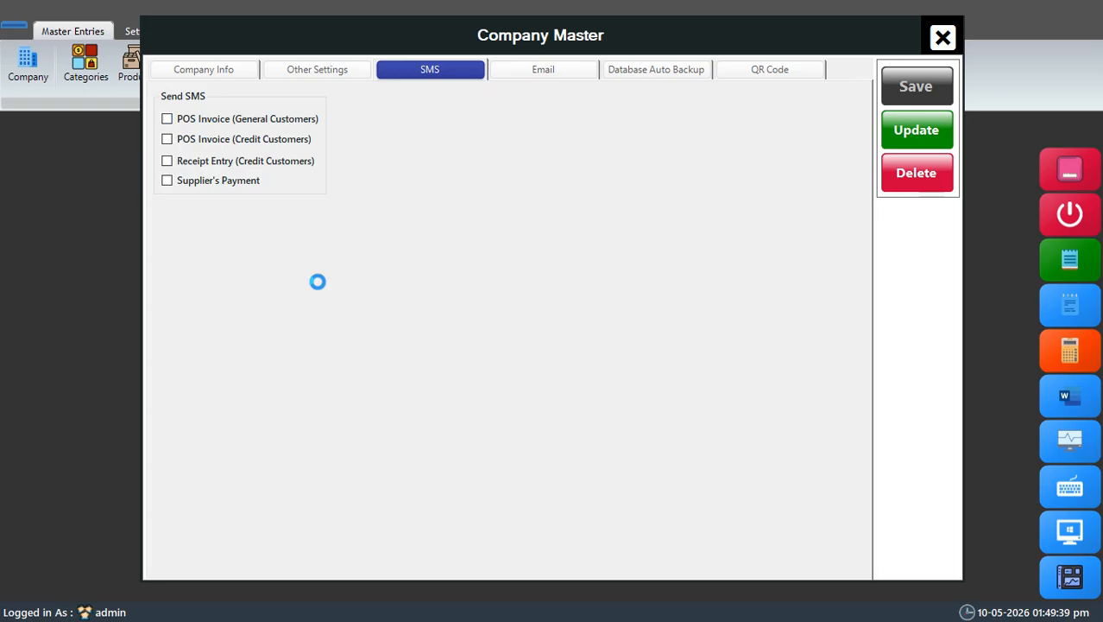
{"action": "left_click", "coordinate": [942, 36]}
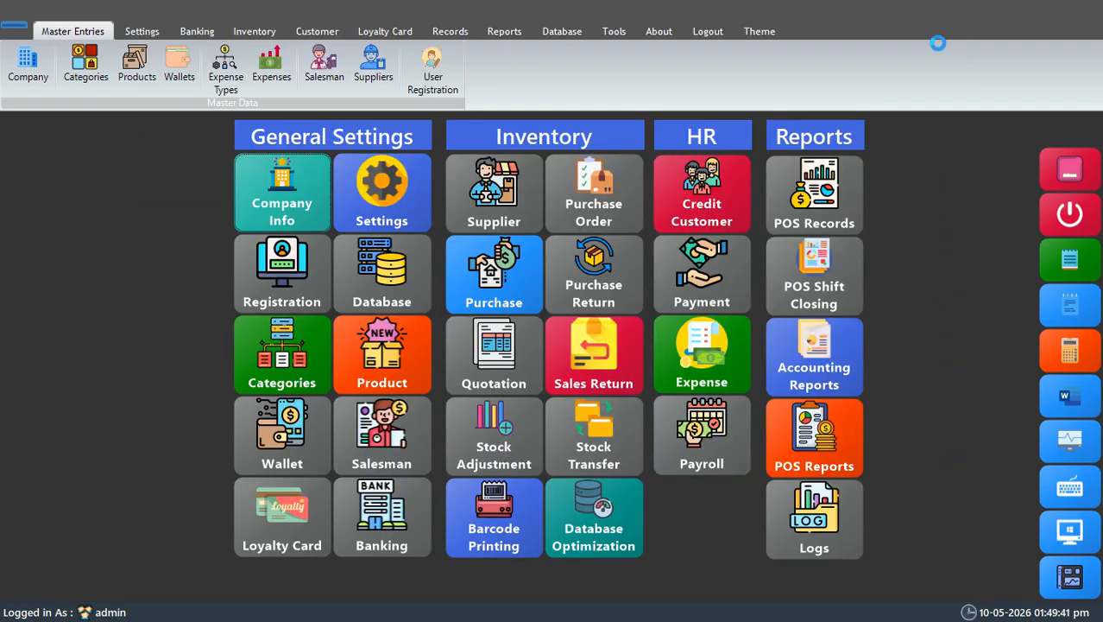
Step: Examine the API URL format and the enabled and default options in the SMS setting, and close it
{"action": "left_click", "coordinate": [382, 194]}
{"action": "left_click", "coordinate": [471, 259]}
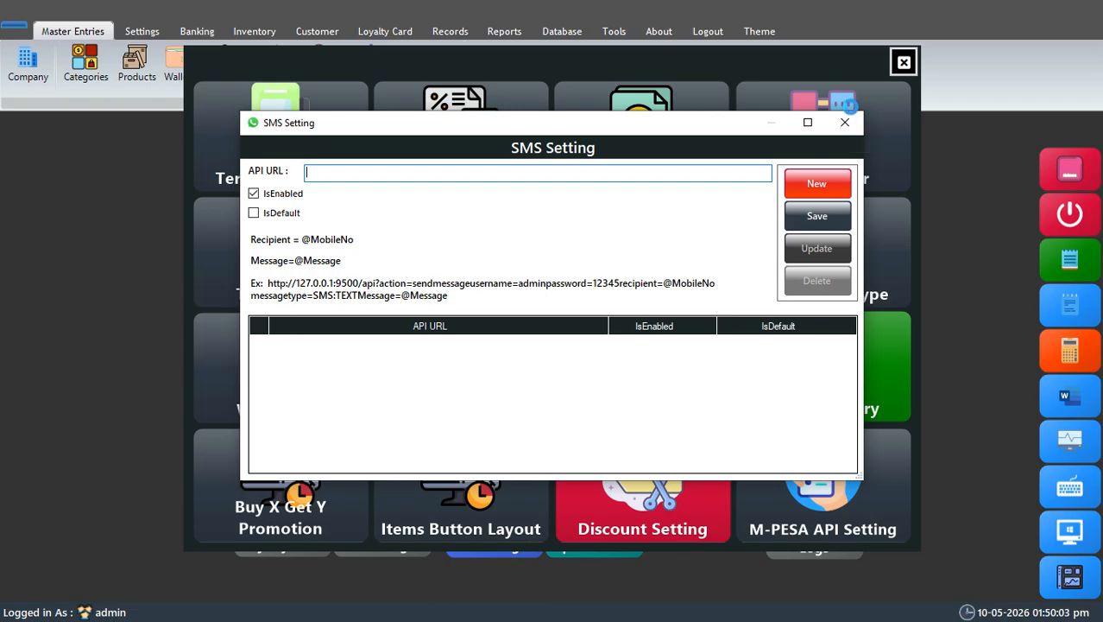
{"action": "left_click", "coordinate": [846, 124]}
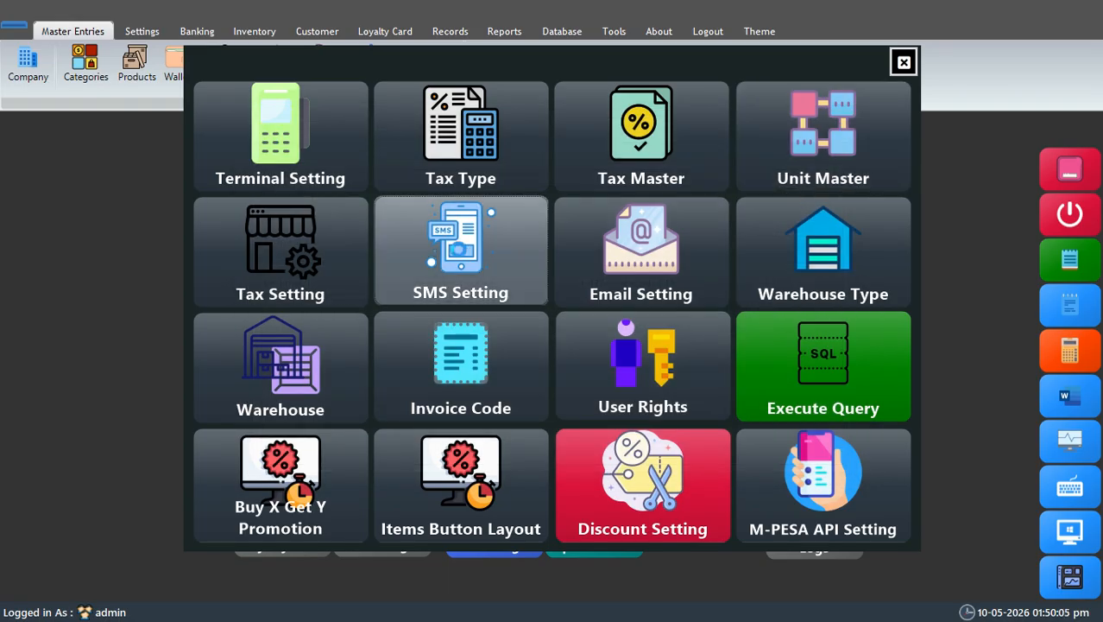
Step: Examine the email setting form and its choice of mail server names
{"action": "left_click", "coordinate": [561, 259]}
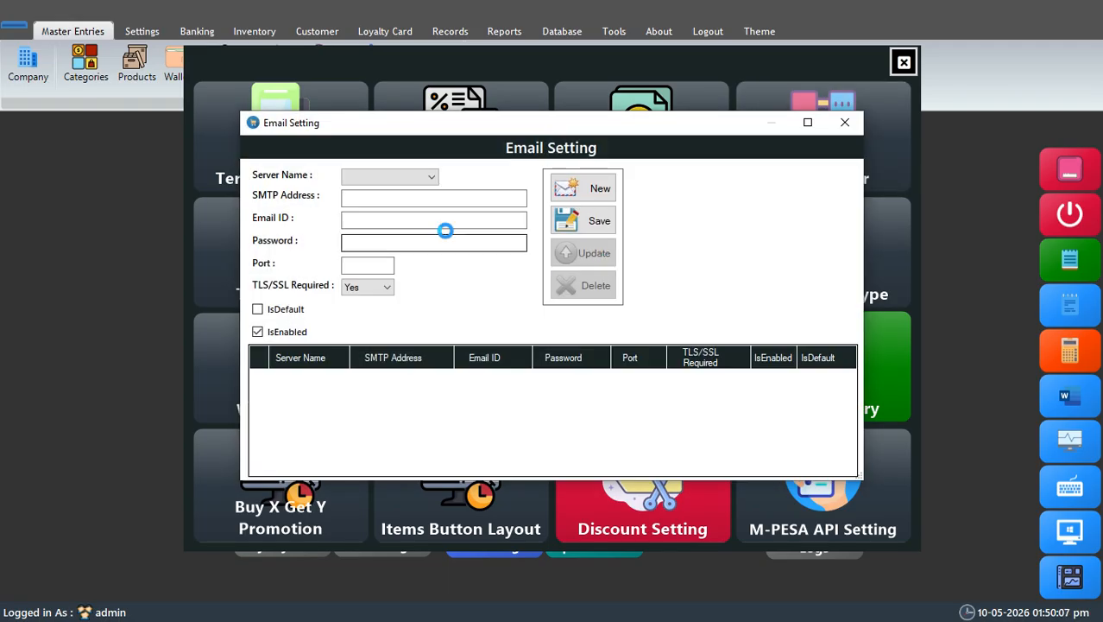
{"action": "left_click", "coordinate": [425, 173]}
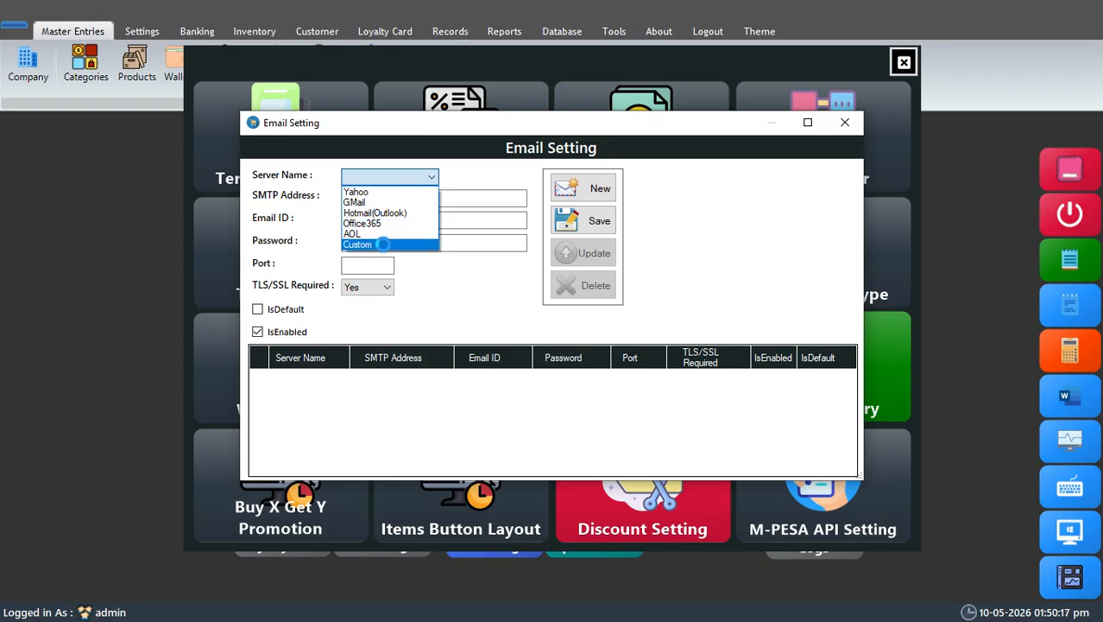
{"action": "left_click", "coordinate": [452, 284]}
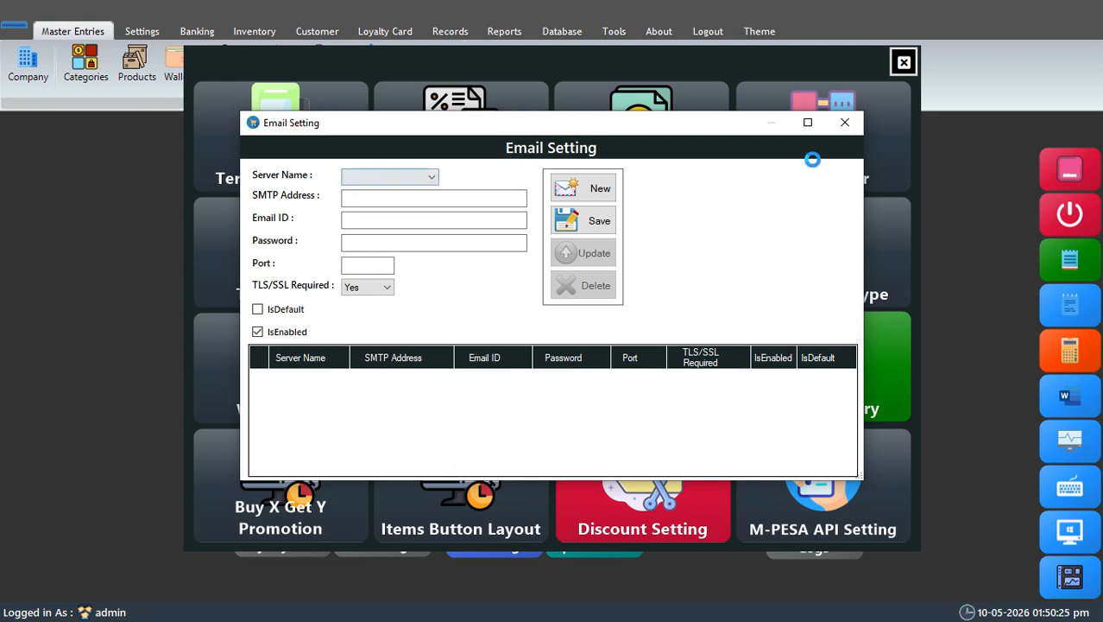
Step: Try GMail as the mail server name, look at the email ID and password fields, and close the email setting without saving
{"action": "left_click", "coordinate": [397, 174]}
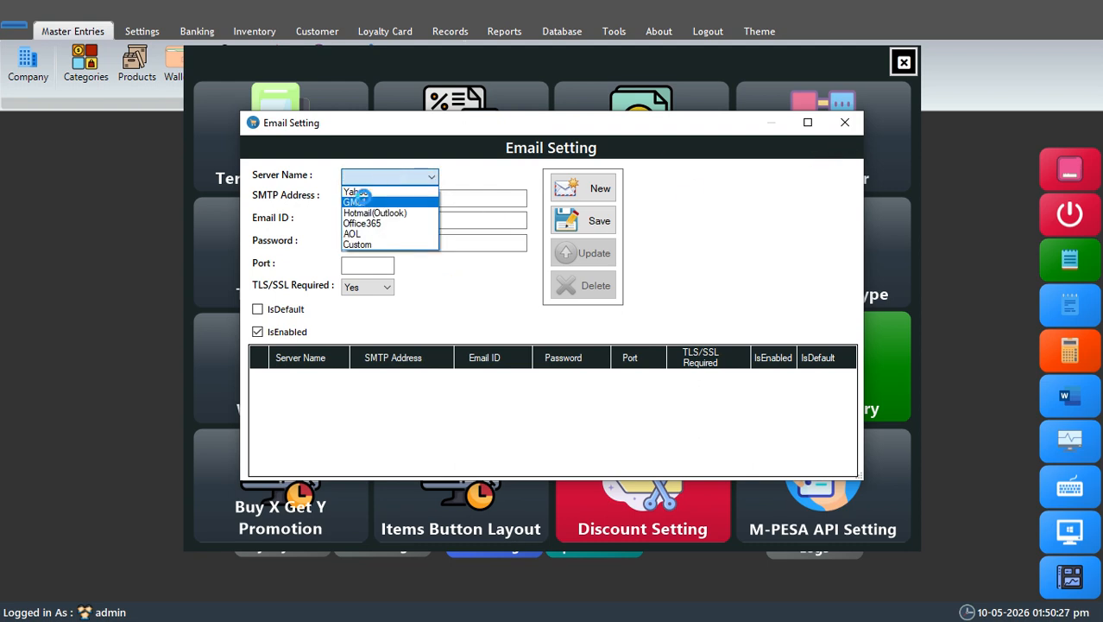
{"action": "left_click", "coordinate": [354, 197]}
{"action": "left_click", "coordinate": [408, 218]}
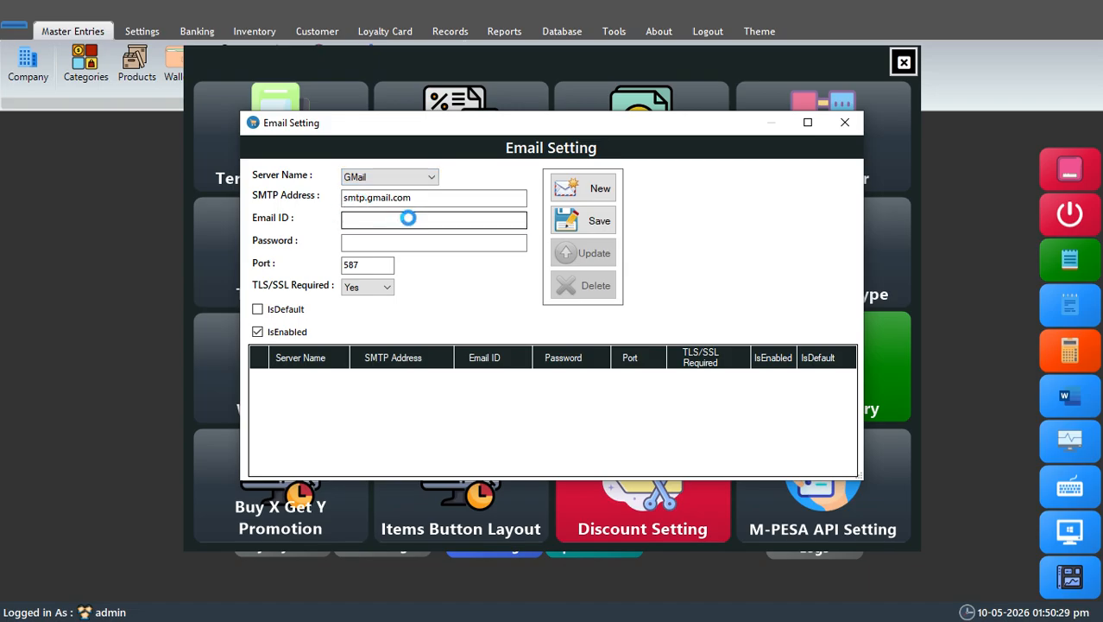
{"action": "left_click", "coordinate": [441, 249]}
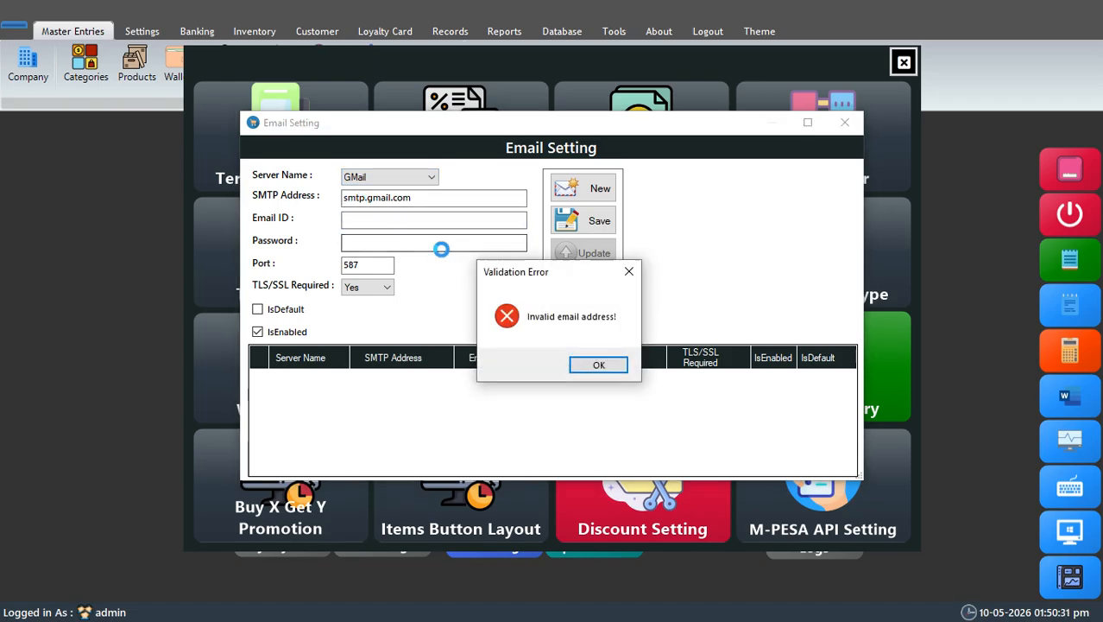
{"action": "left_click", "coordinate": [621, 361]}
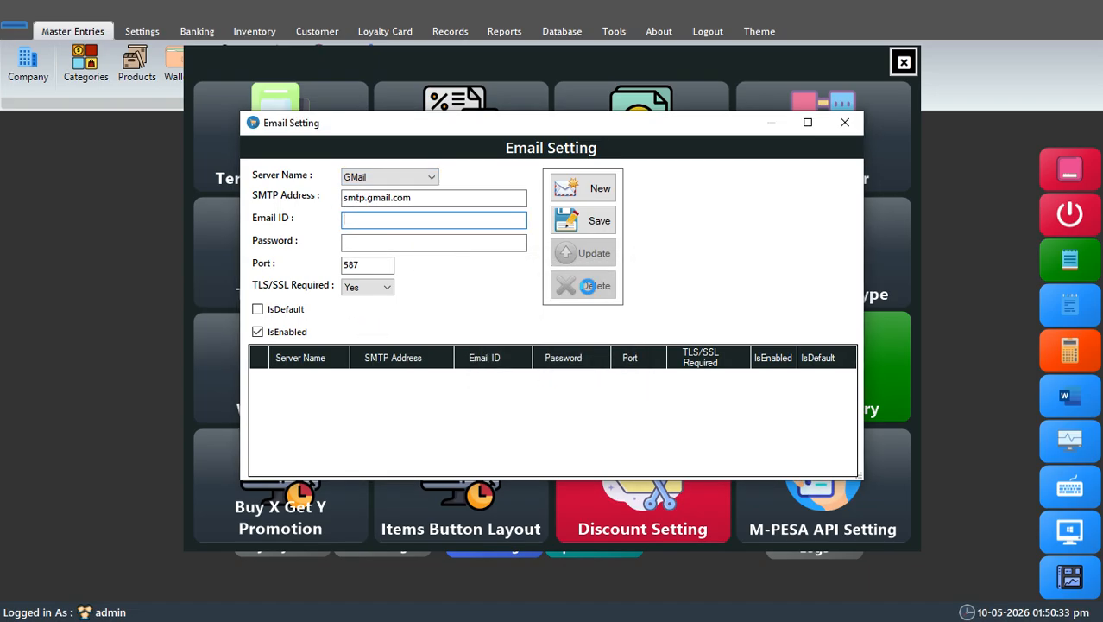
{"action": "left_click", "coordinate": [846, 127]}
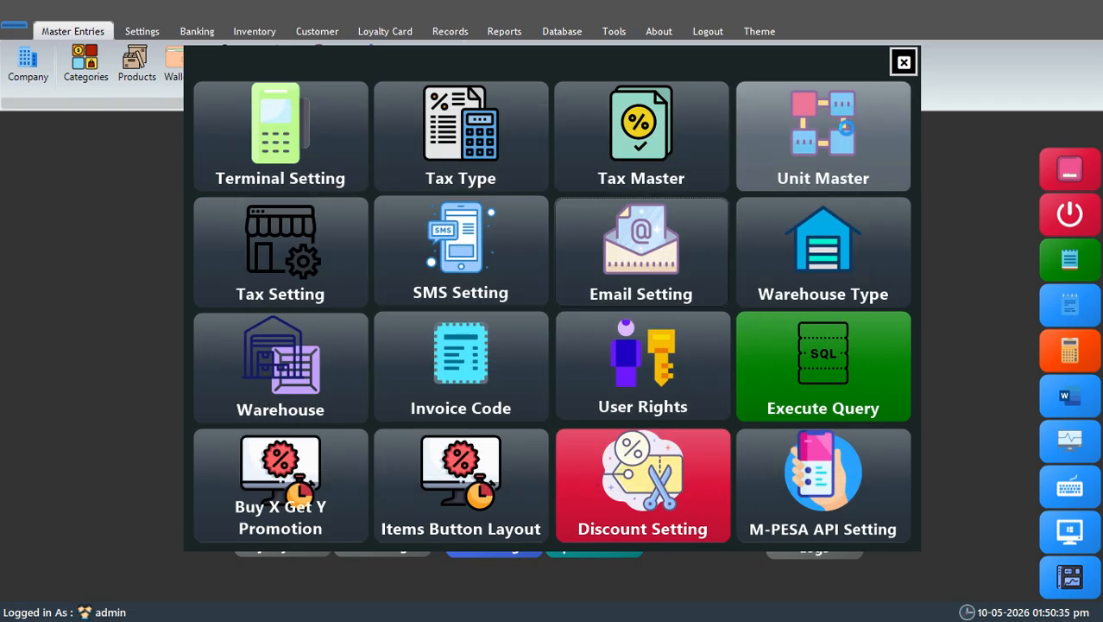
Step: Add and save a warehouse type named W1, and close the list of warehouse types
{"action": "left_click", "coordinate": [804, 284]}
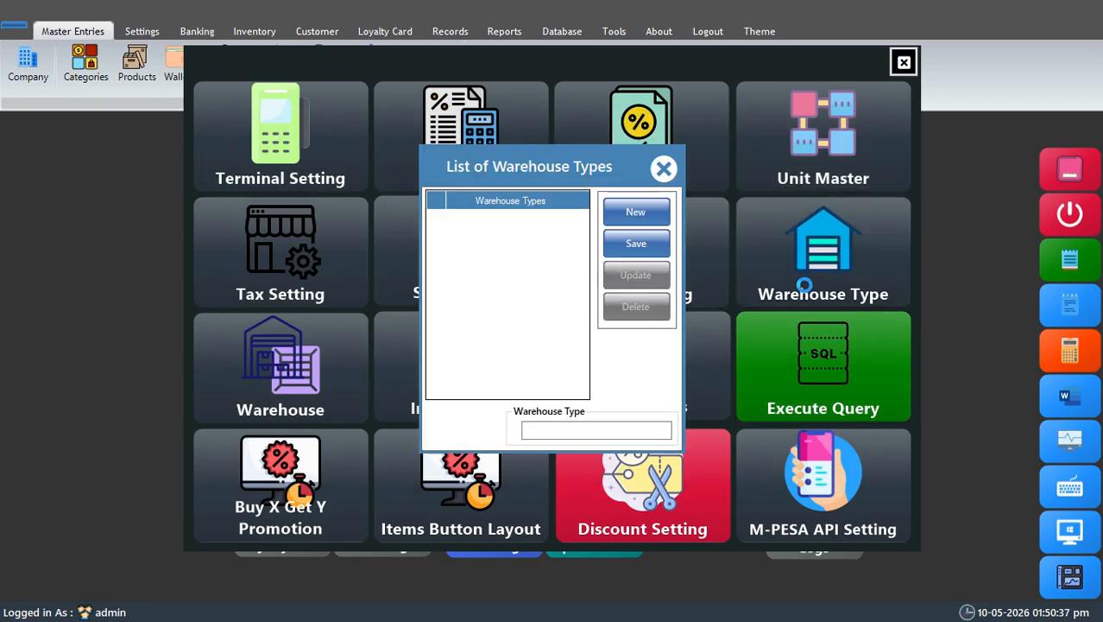
{"action": "left_click", "coordinate": [583, 429]}
{"action": "type", "text": "W1"}
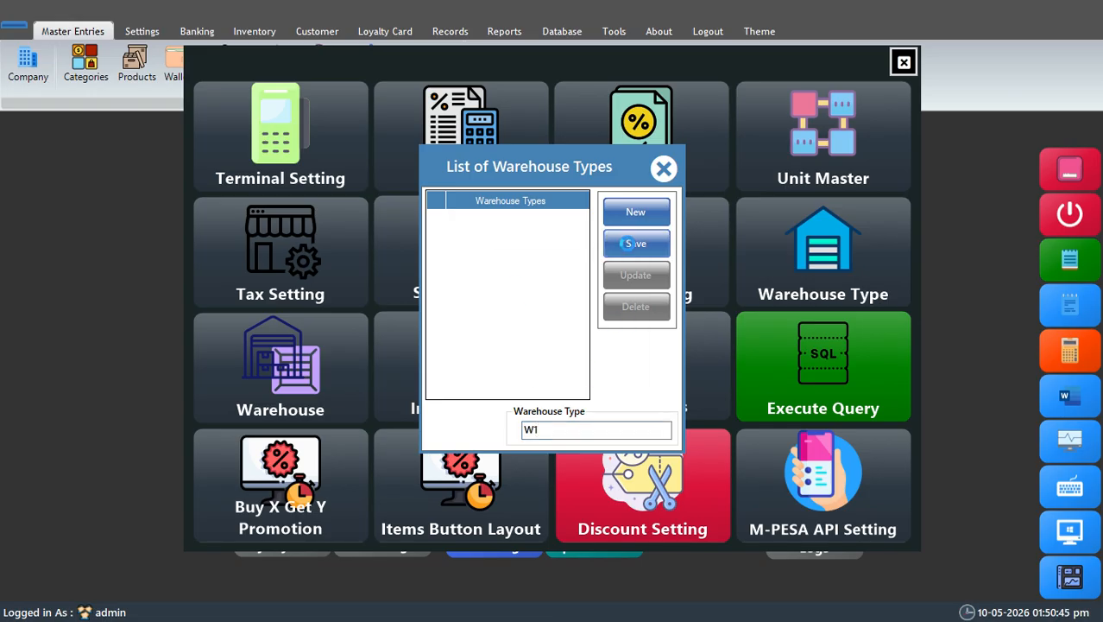
{"action": "left_click", "coordinate": [592, 362]}
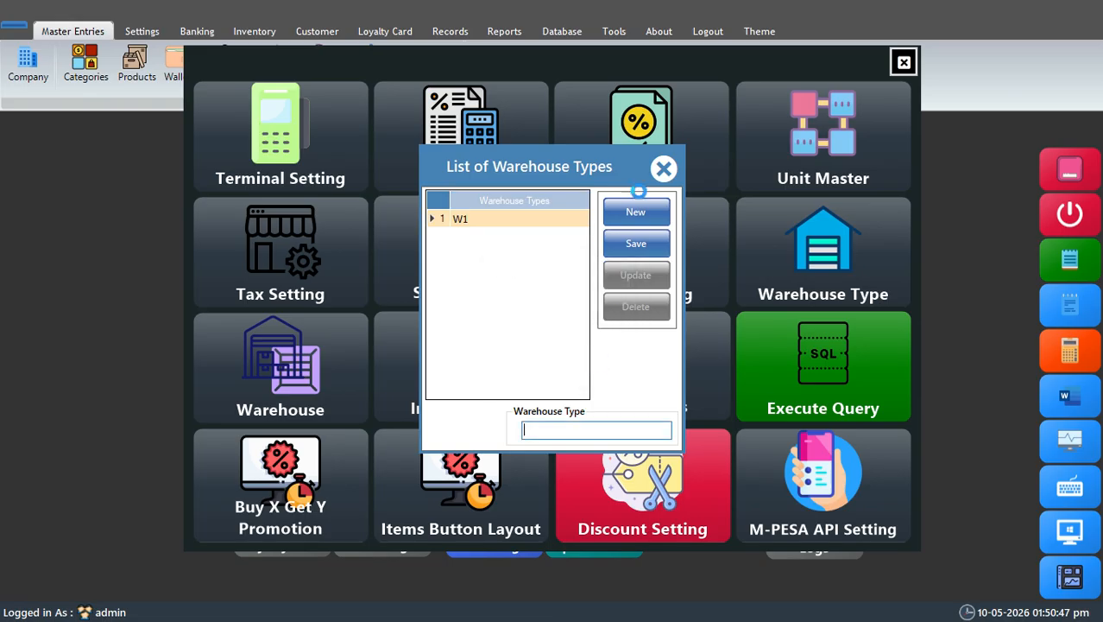
{"action": "left_click", "coordinate": [662, 170]}
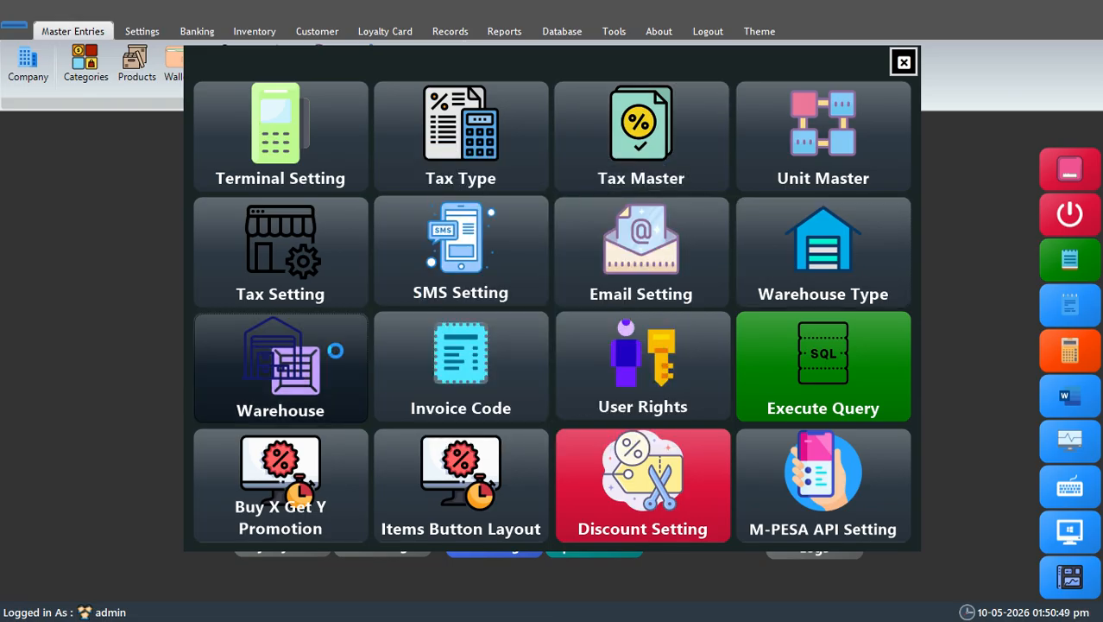
Step: Start a warehouse record in the list of warehouses with the name I 8 Warehouse
{"action": "left_click", "coordinate": [335, 350]}
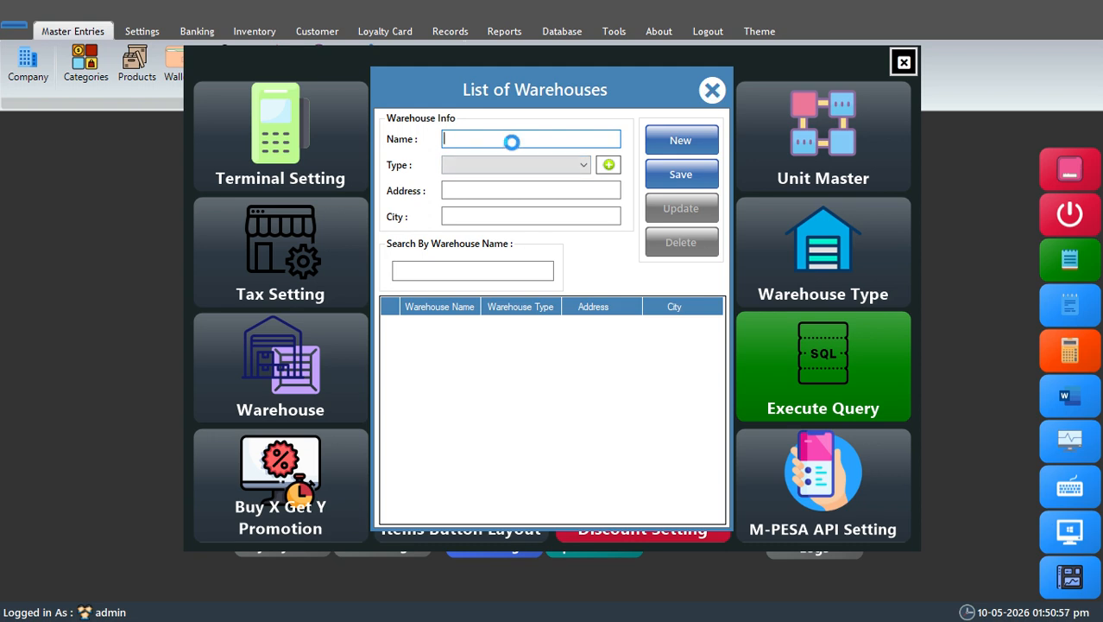
{"action": "type", "text": "I"}
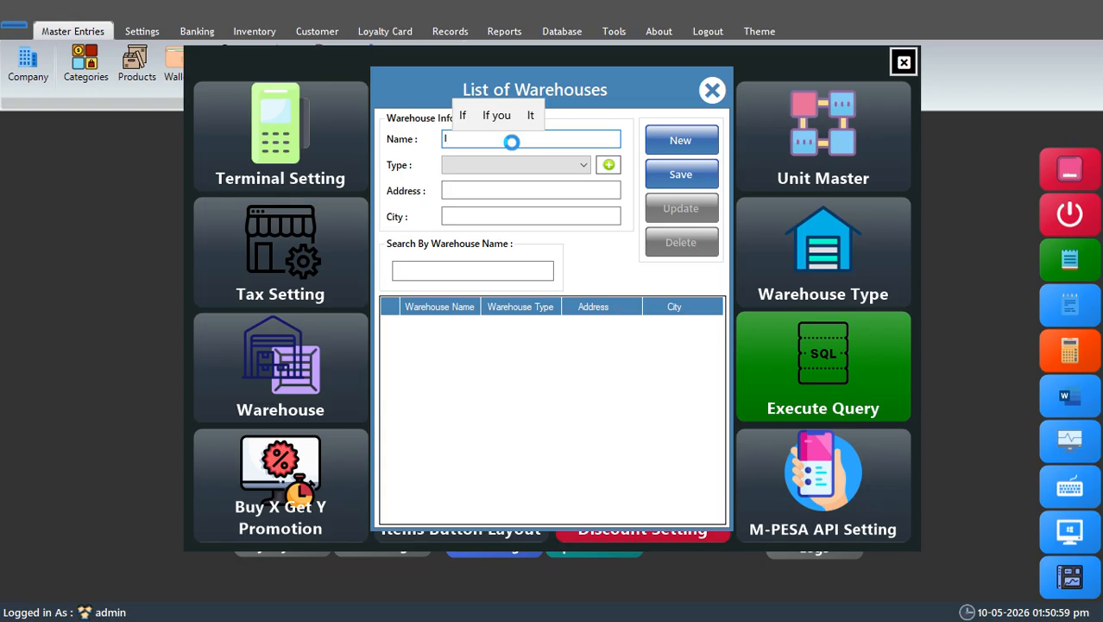
{"action": "type", "text": " 8/4"}
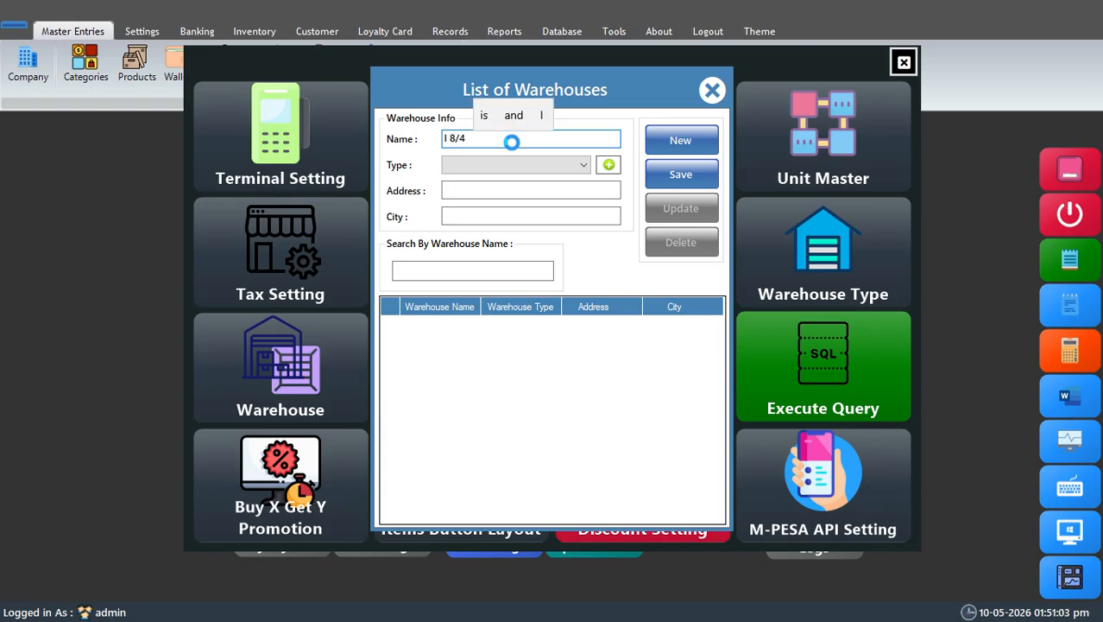
{"action": "key", "text": "BackSpace"}
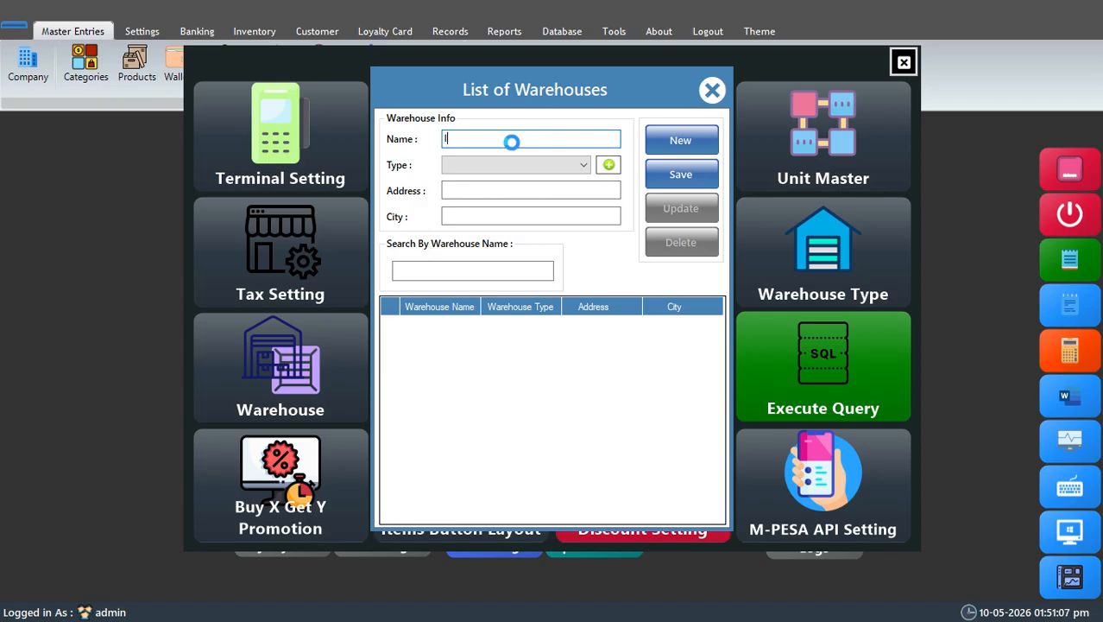
{"action": "type", "text": "8"}
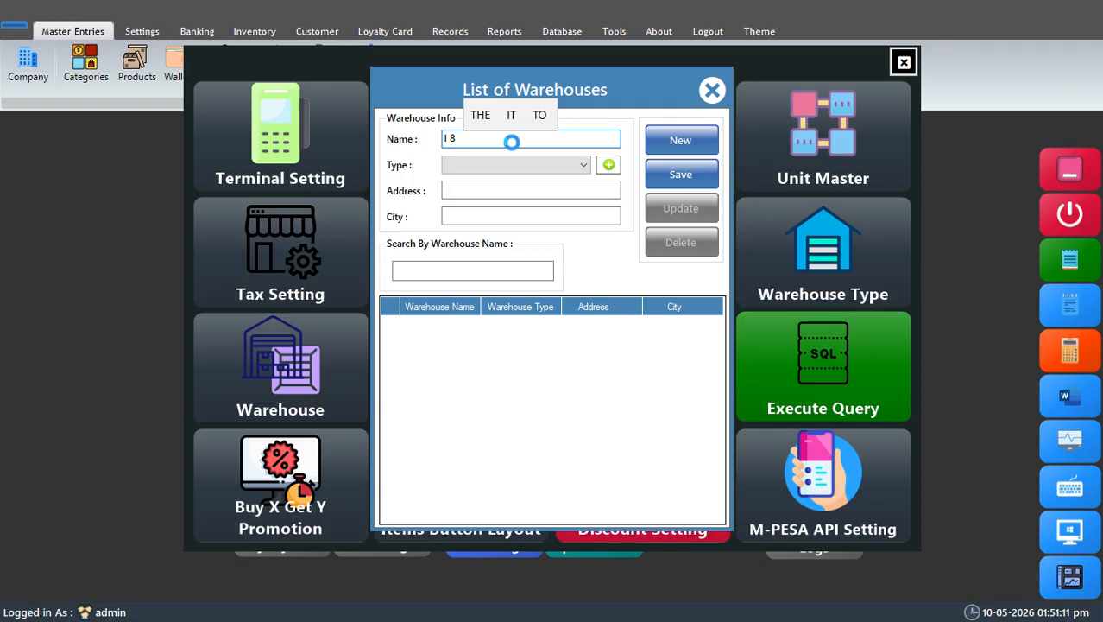
{"action": "type", "text": " Warehouse"}
Step: Set the type of the I 8 Warehouse record to W1 and try to save it with the address left empty
{"action": "left_click", "coordinate": [520, 160]}
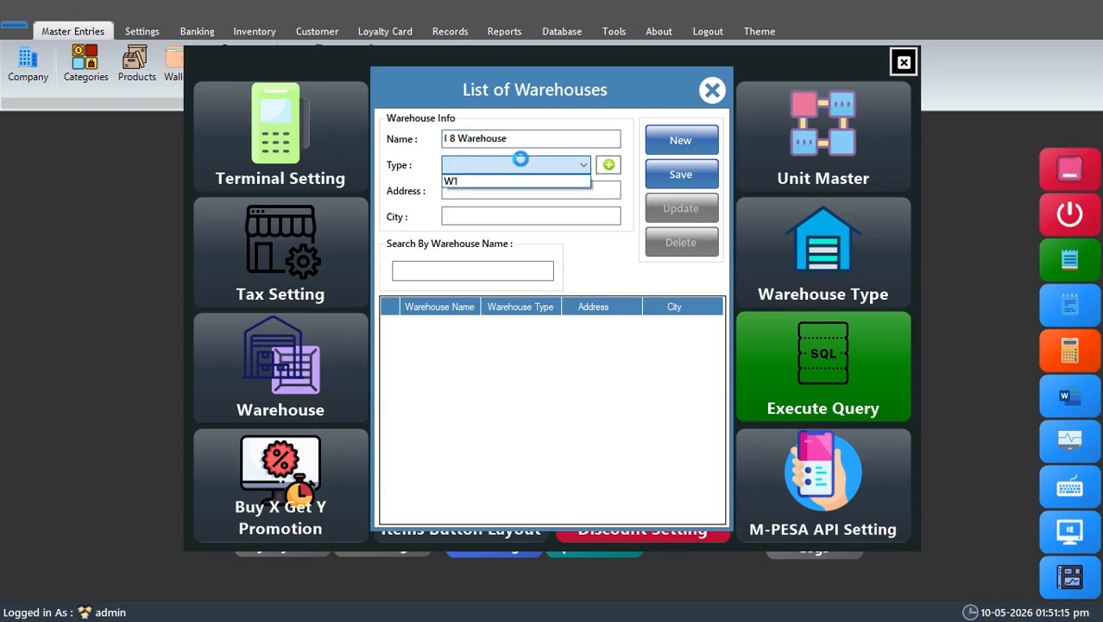
{"action": "left_click", "coordinate": [480, 177]}
{"action": "left_click", "coordinate": [500, 190]}
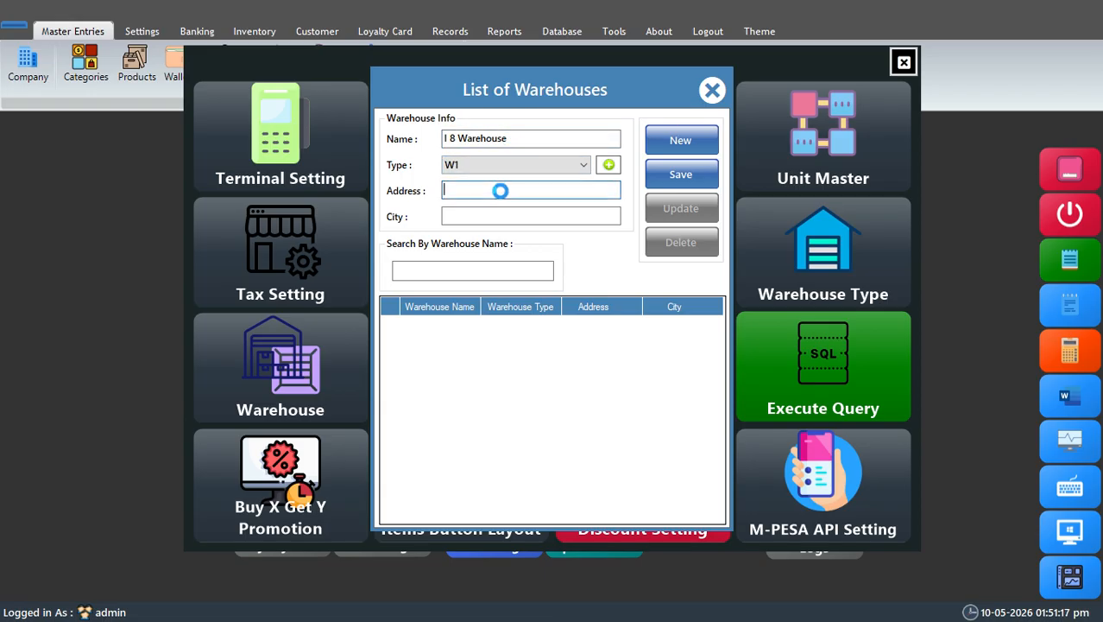
{"action": "left_click", "coordinate": [695, 173]}
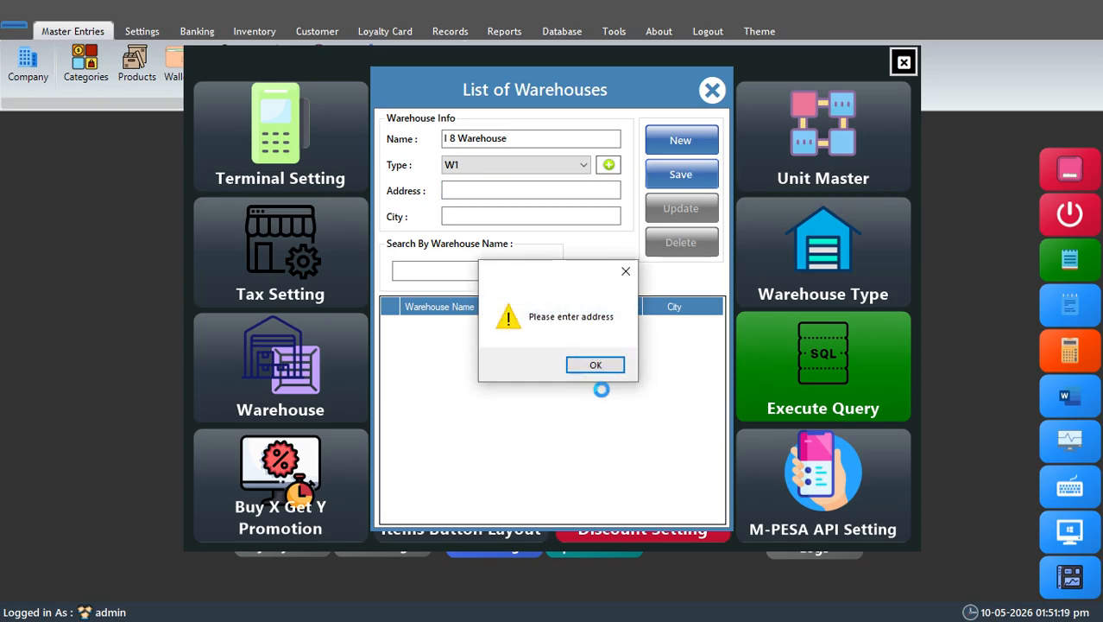
{"action": "left_click", "coordinate": [597, 364]}
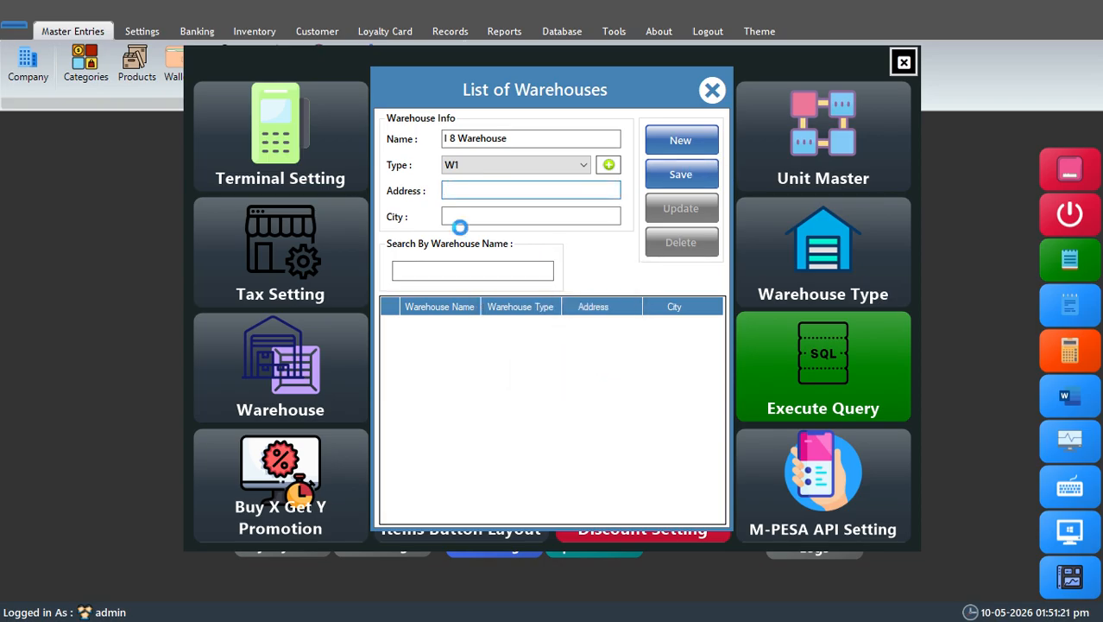
{"action": "type", "text": "Isl"}
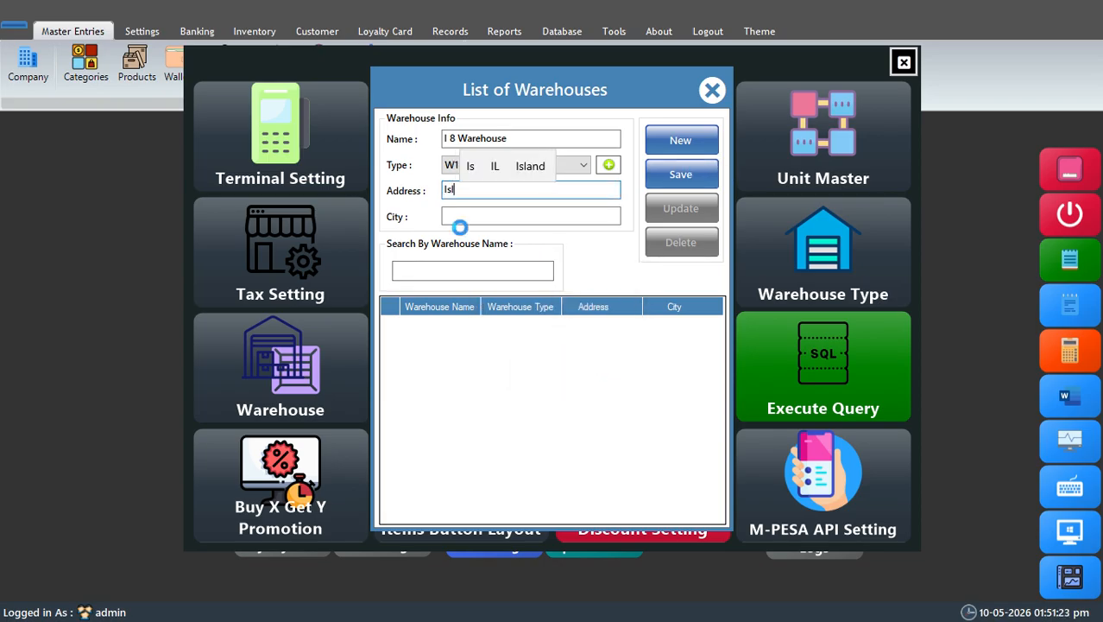
{"action": "key", "text": "BackSpace"}
{"action": "key", "text": "BackSpace"}
{"action": "key", "text": "BackSpace"}
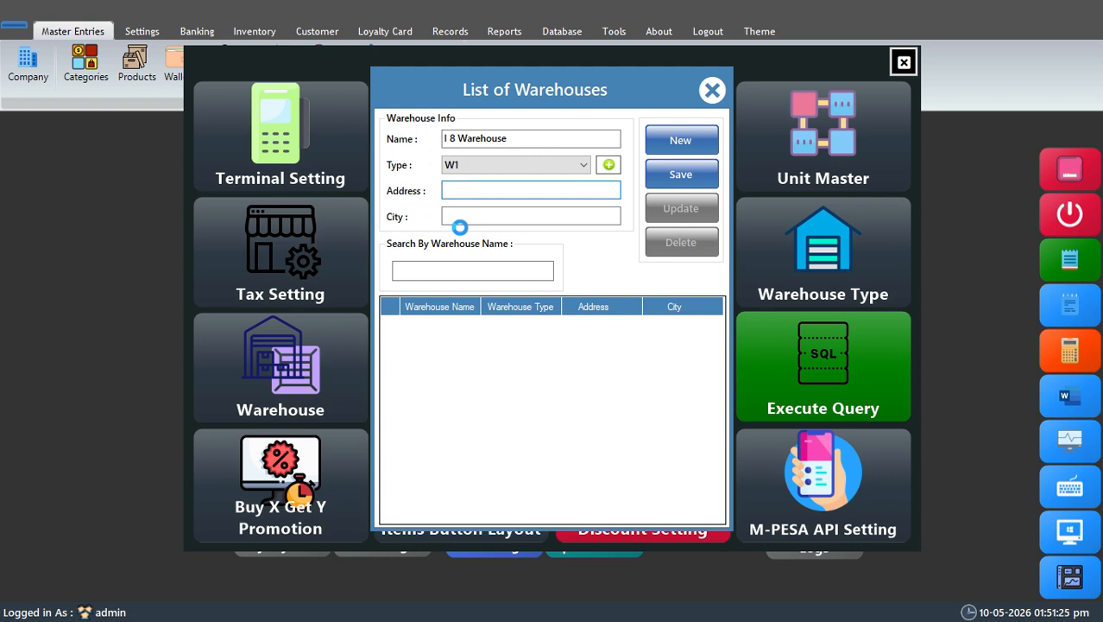
Step: Fill in the warehouse's address and enter Islamabad as its city
{"action": "type", "text": "I 8/4 "}
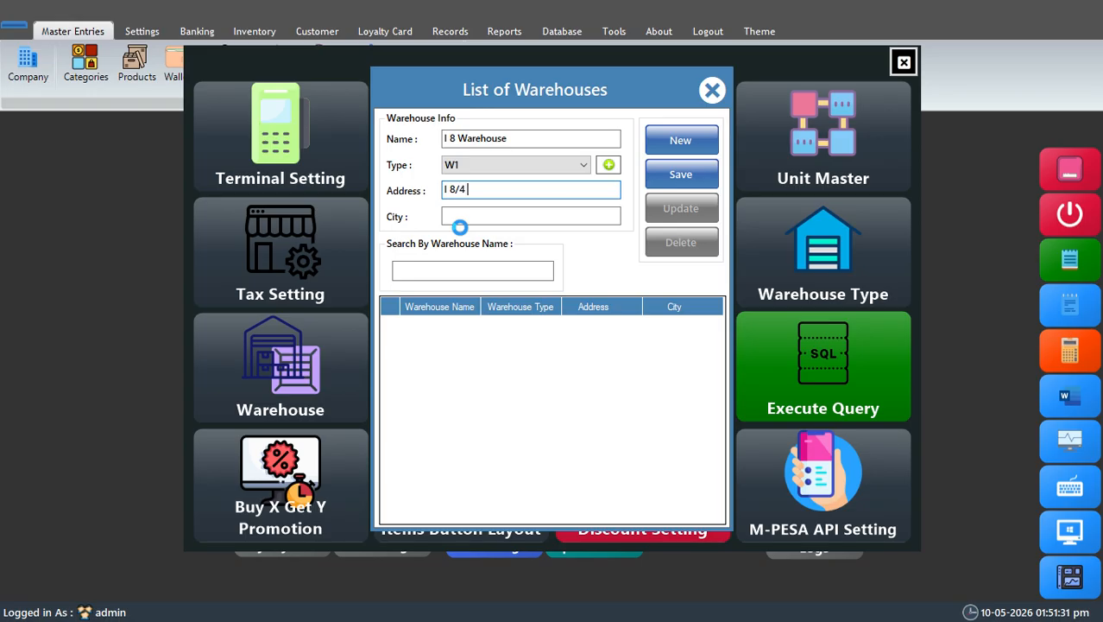
{"action": "type", "text": "Islam"}
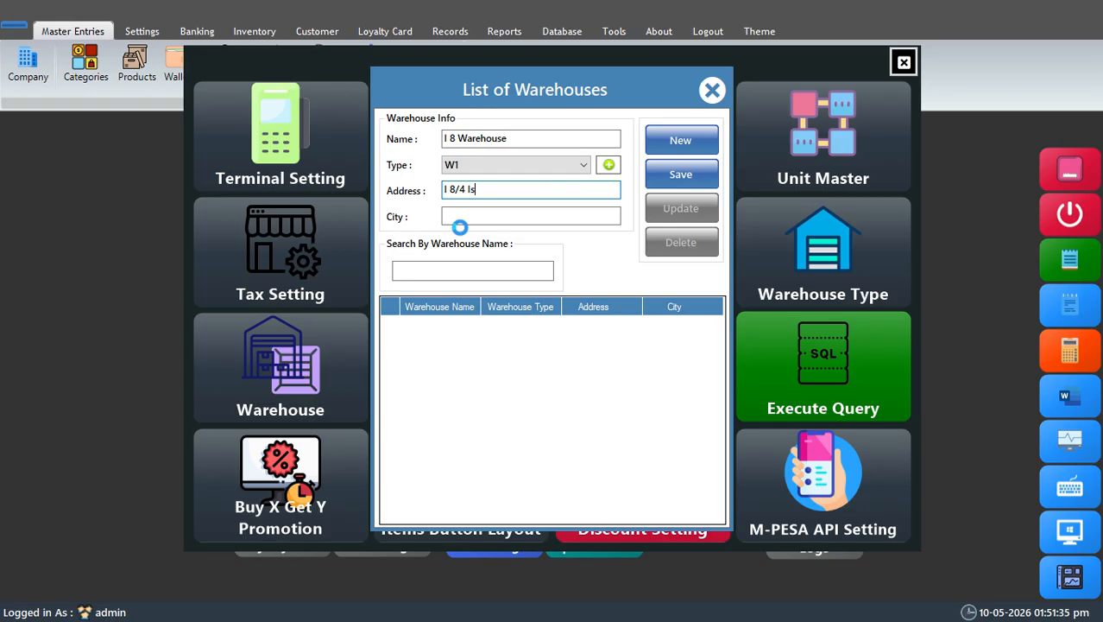
{"action": "type", "text": "Markaz"}
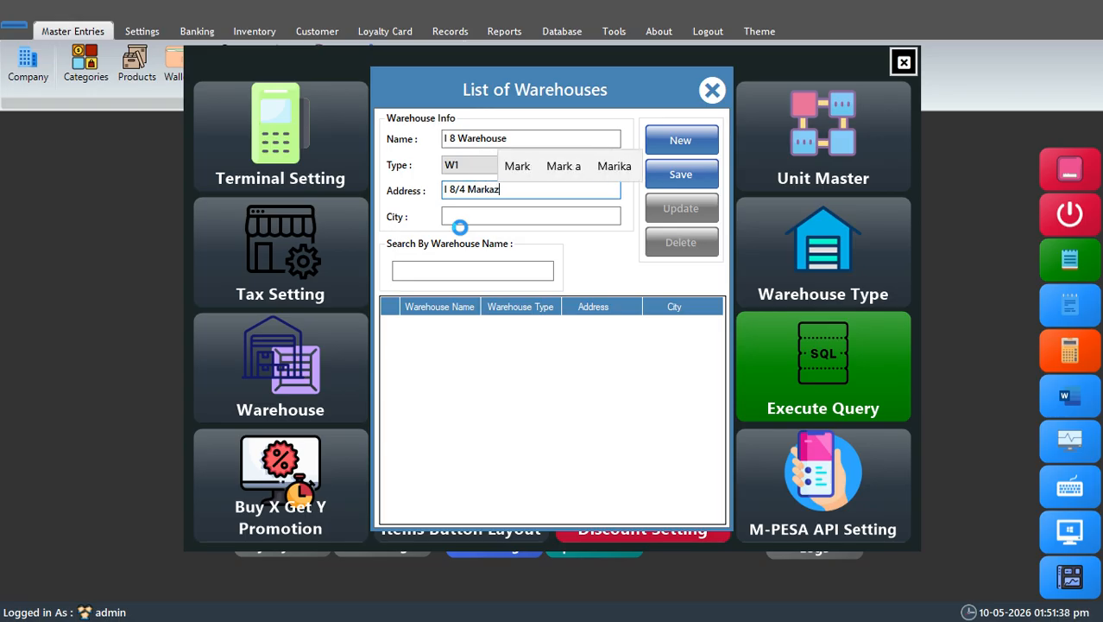
{"action": "key", "text": "Tab"}
{"action": "type", "text": "Islamabad"}
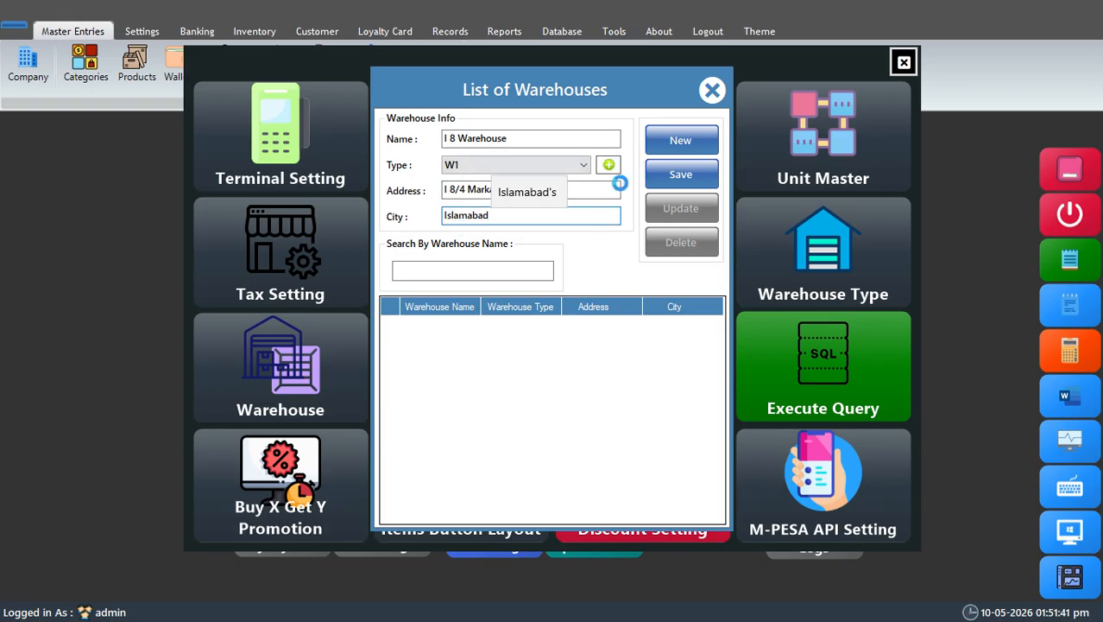
Step: Save the I 8 Warehouse record and close the list of warehouses
{"action": "left_click", "coordinate": [681, 175]}
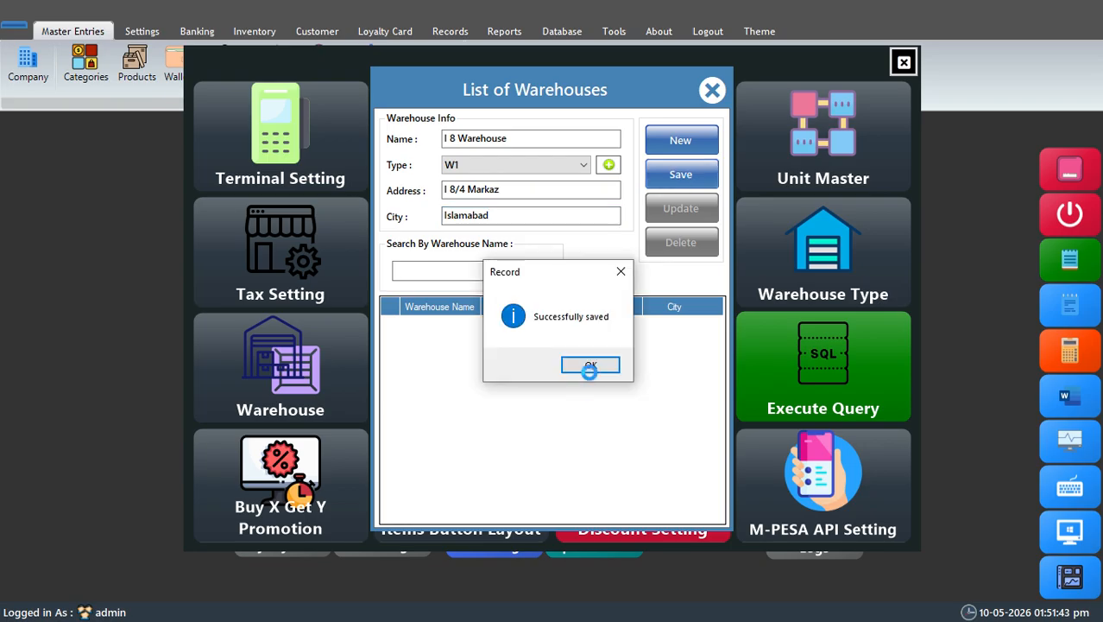
{"action": "left_click", "coordinate": [588, 364]}
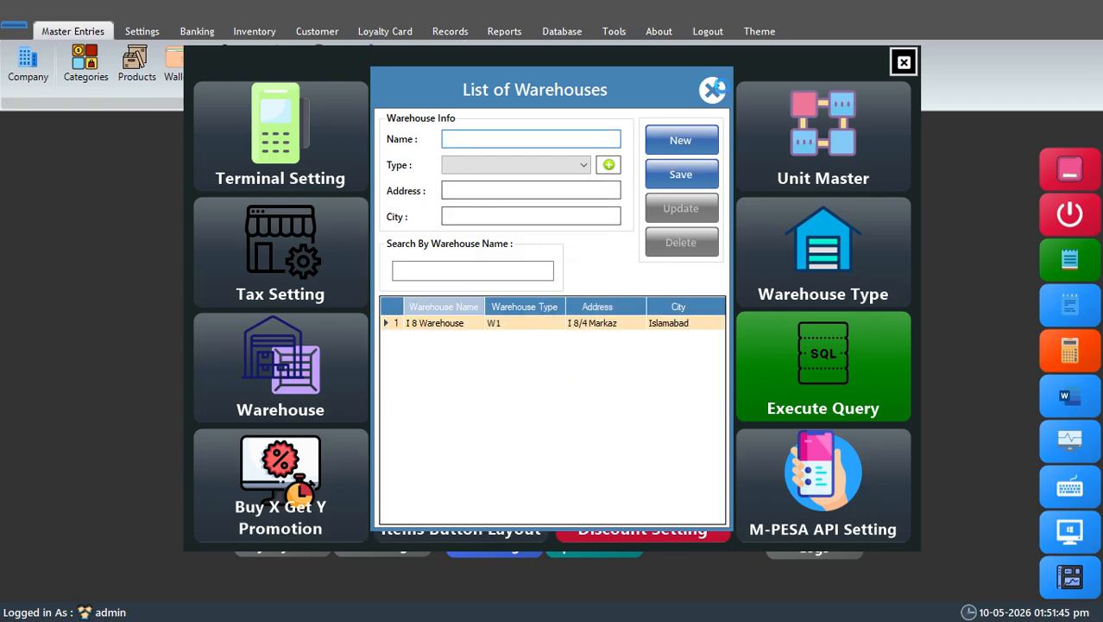
{"action": "left_click", "coordinate": [711, 89]}
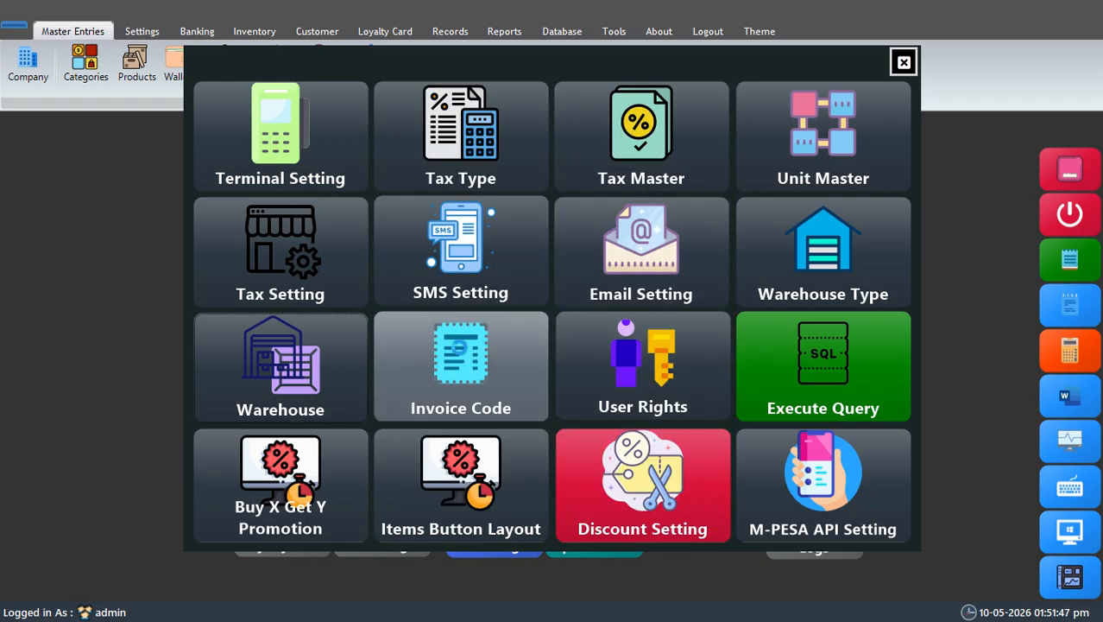
Step: Look at the invoice prefix and suffix codes and the user ID choices in the user rights, closing both without saving
{"action": "left_click", "coordinate": [451, 388]}
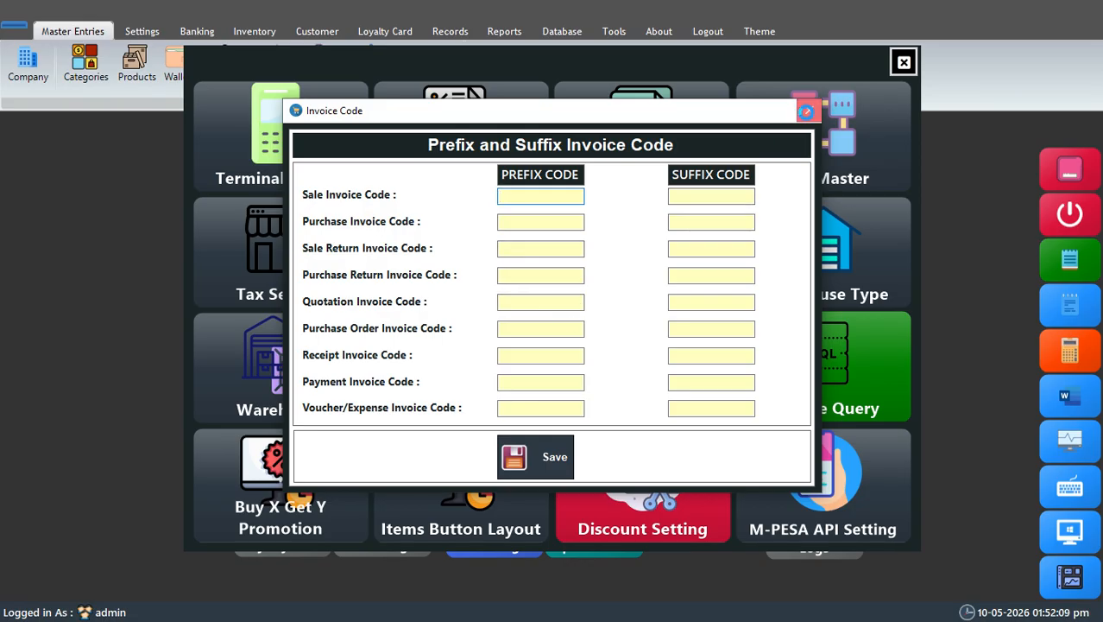
{"action": "left_click", "coordinate": [805, 110]}
{"action": "left_click", "coordinate": [635, 406]}
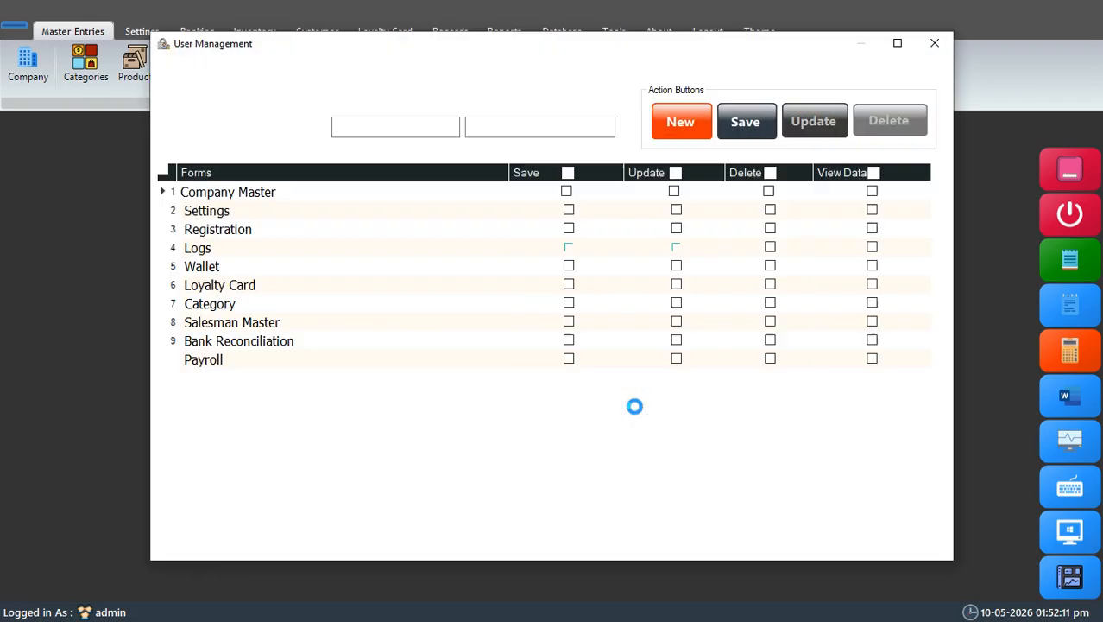
{"action": "left_click", "coordinate": [261, 128]}
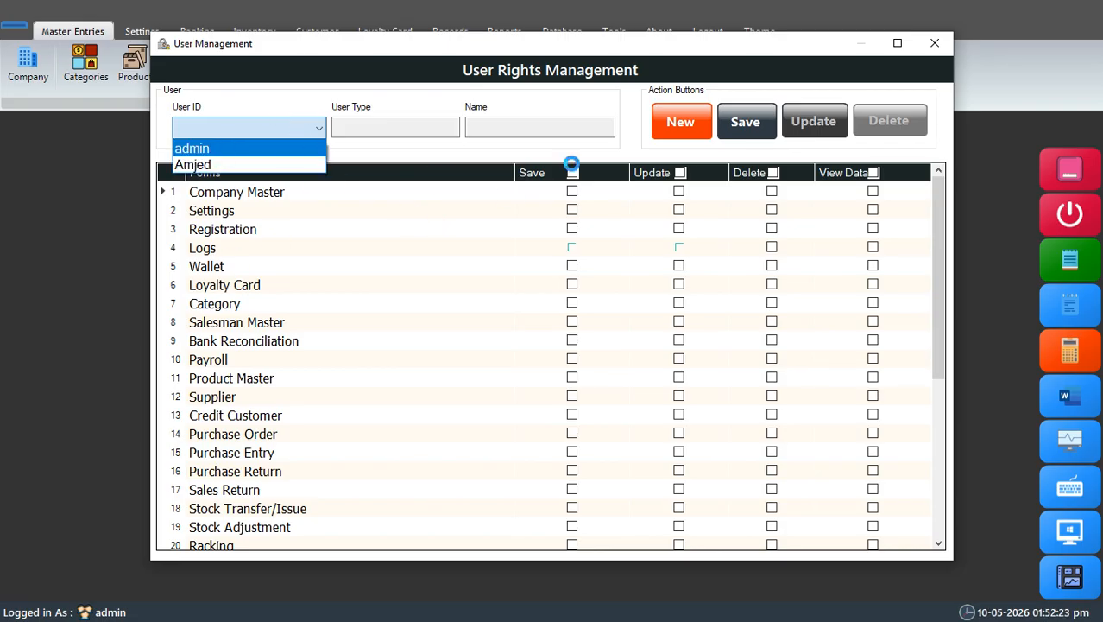
{"action": "left_click", "coordinate": [935, 44]}
{"action": "left_click", "coordinate": [935, 44]}
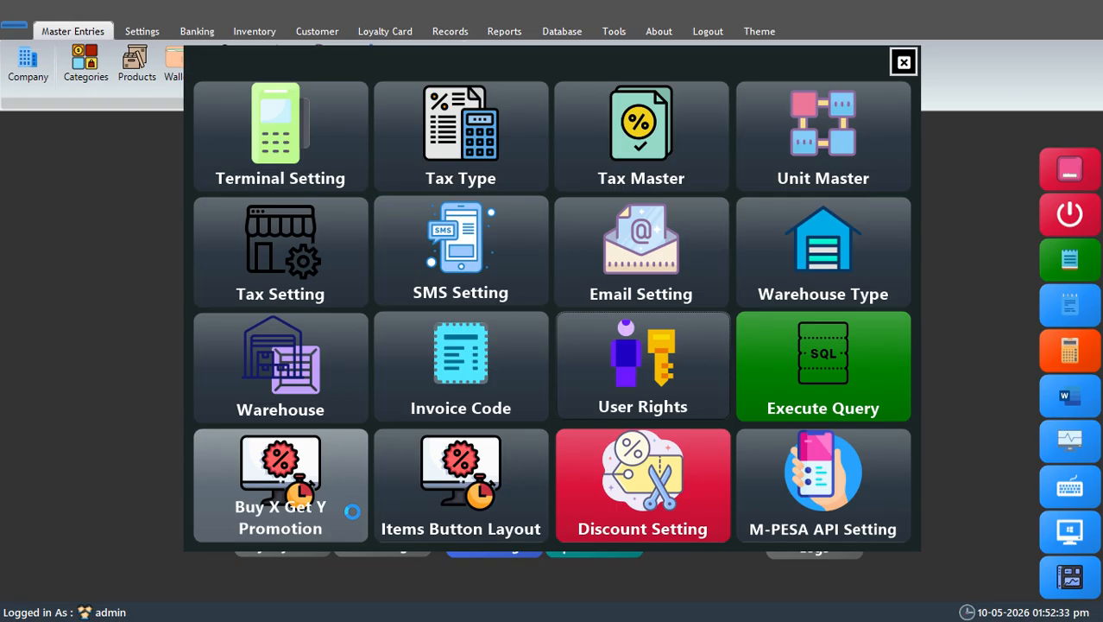
Step: Look at the items button layout and the cashier's discount setting without saving, and return to the main dashboard
{"action": "left_click", "coordinate": [479, 486]}
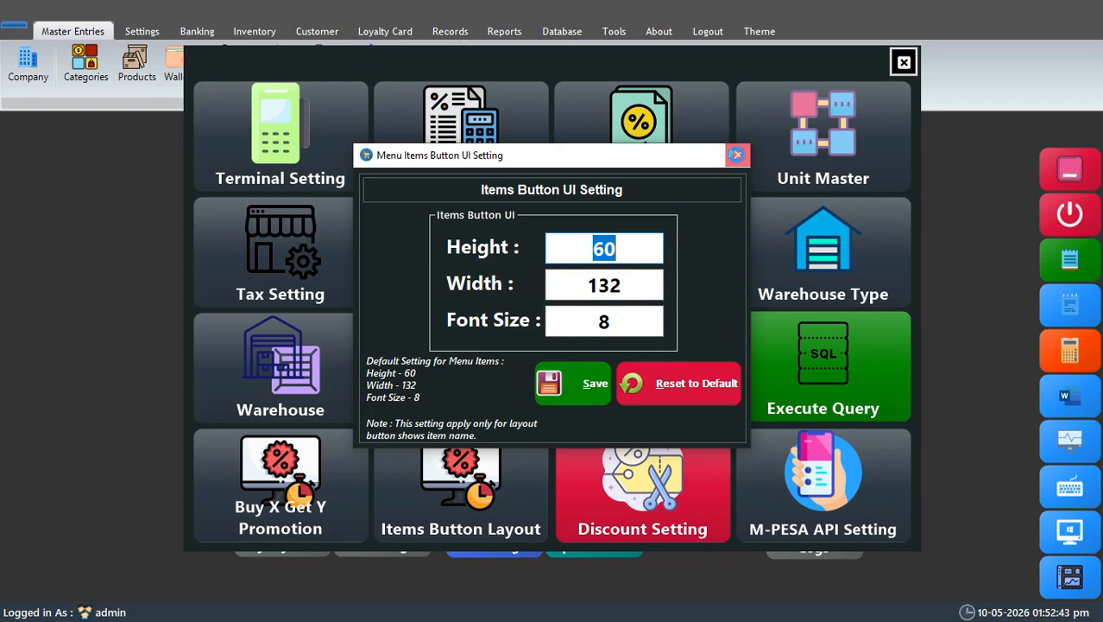
{"action": "left_click", "coordinate": [736, 154]}
{"action": "left_click", "coordinate": [676, 471]}
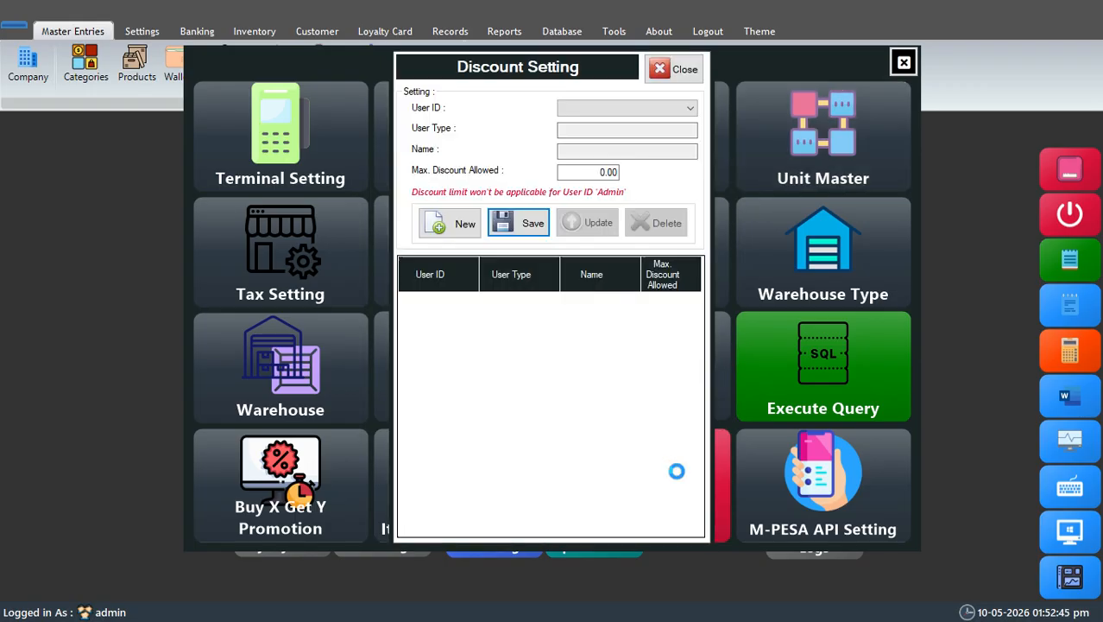
{"action": "left_click", "coordinate": [661, 108]}
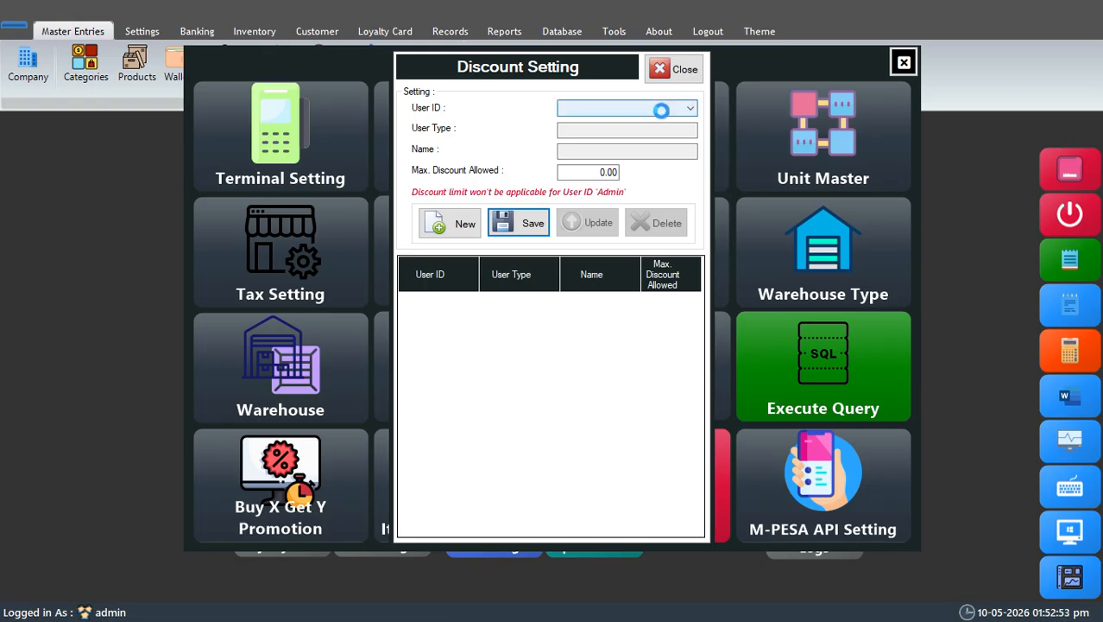
{"action": "left_click", "coordinate": [628, 123]}
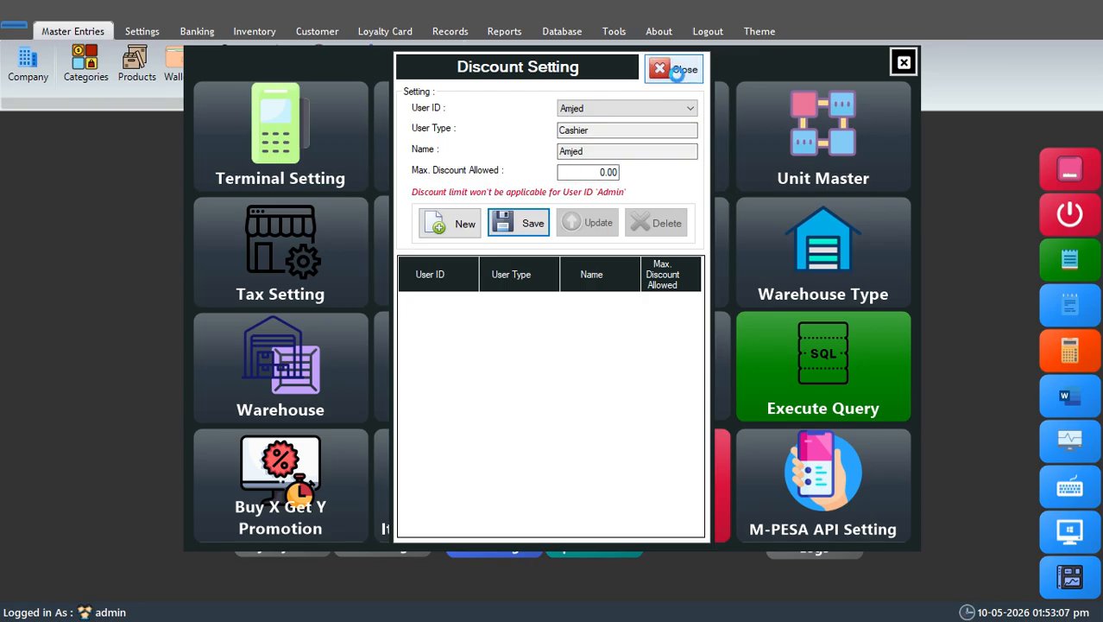
{"action": "left_click", "coordinate": [678, 73]}
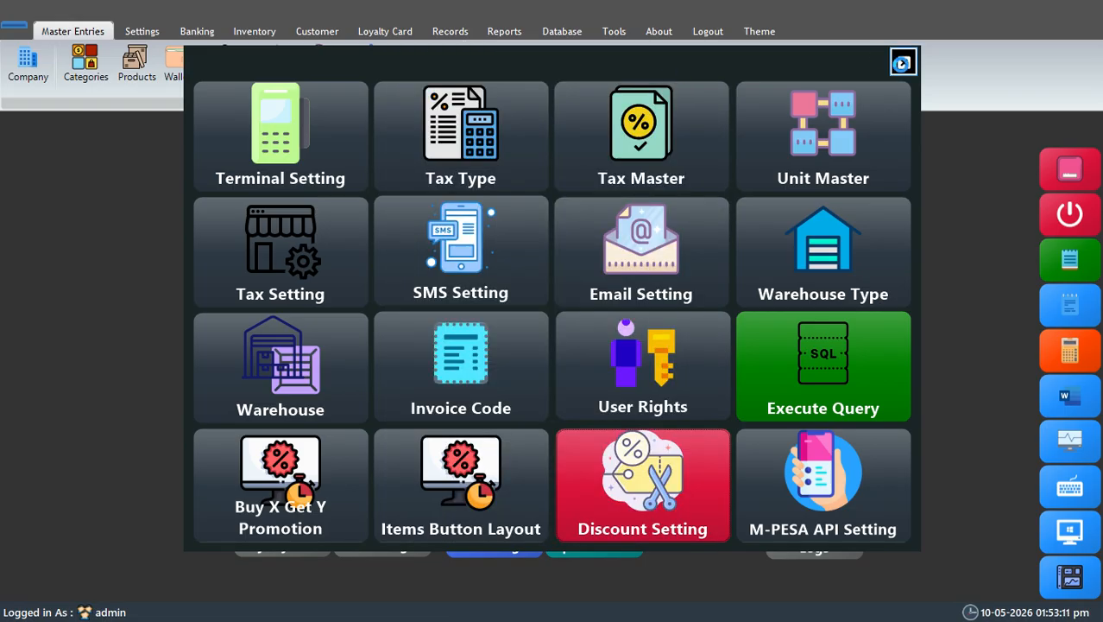
{"action": "left_click", "coordinate": [902, 63]}
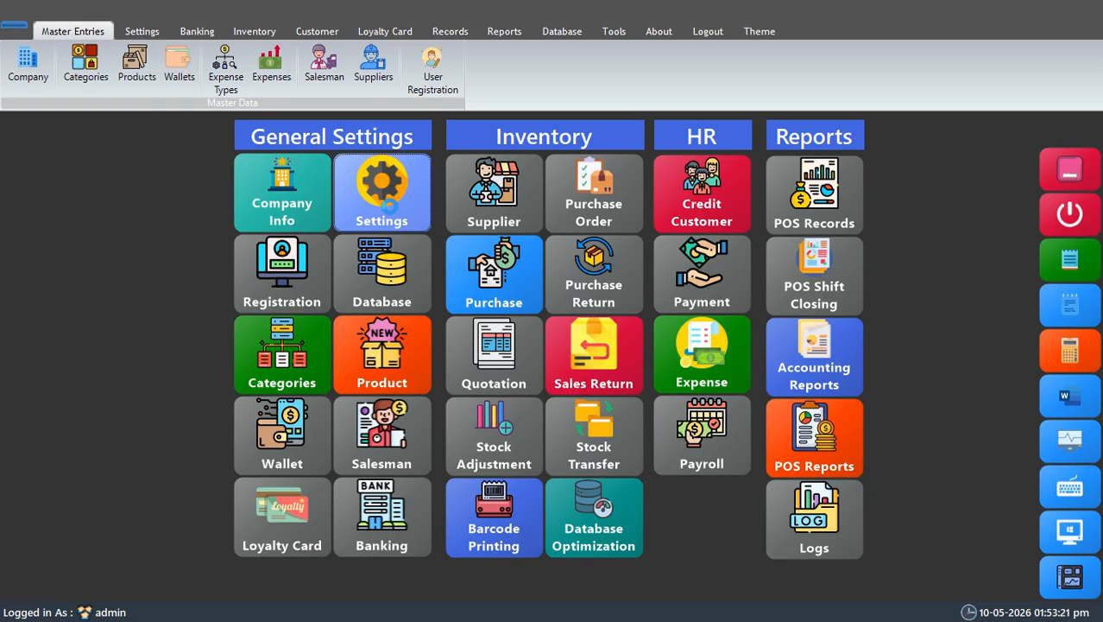
{"action": "left_click", "coordinate": [1070, 169]}
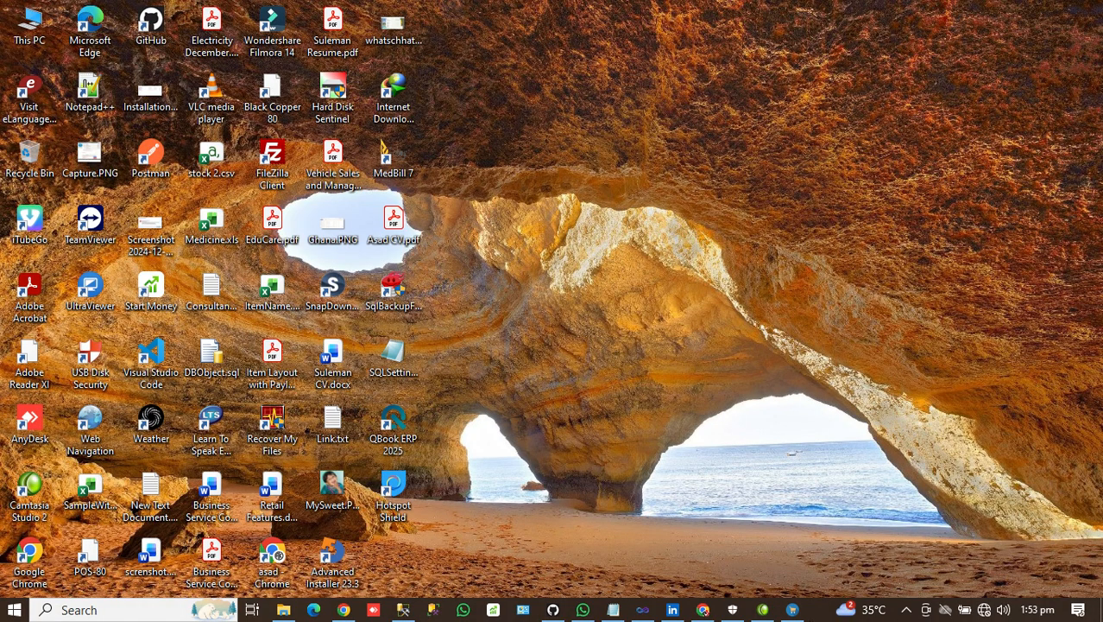
{"action": "left_click", "coordinate": [908, 612]}
{"action": "right_click", "coordinate": [907, 582]}
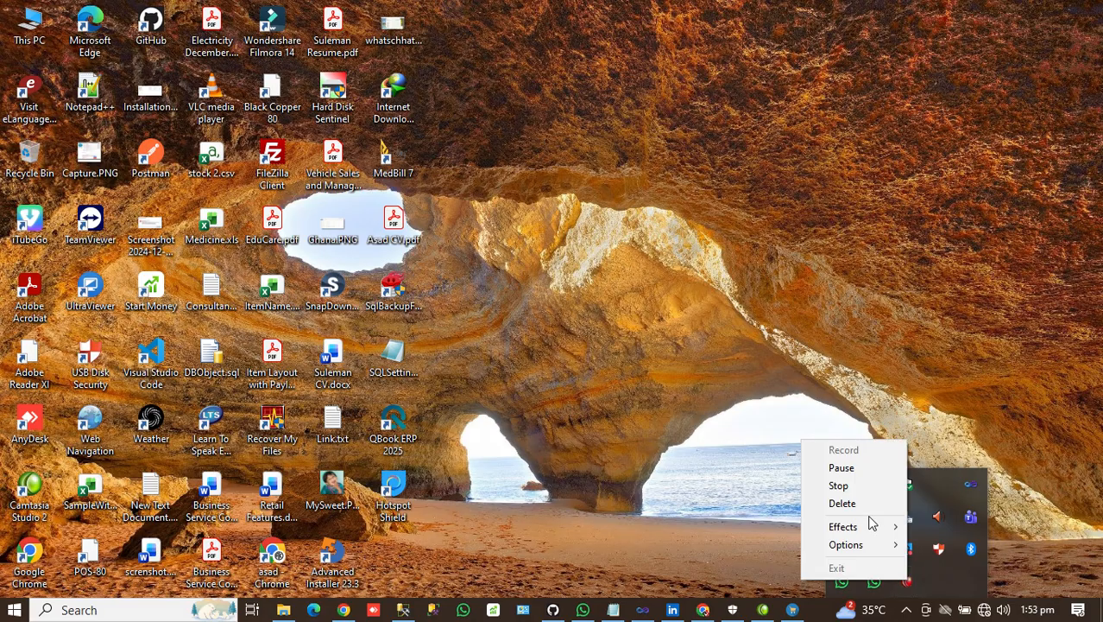